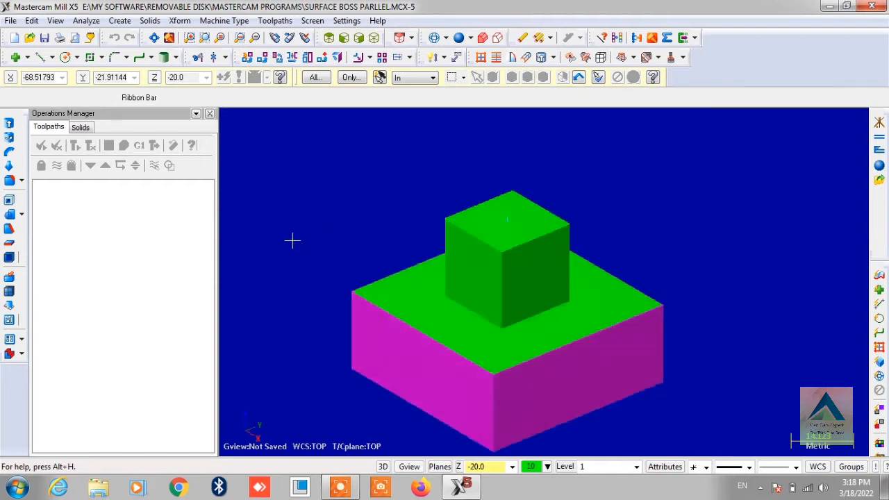
Step: Display the coordinate axes through the part's origin
scroll(464, 321, up, 1)
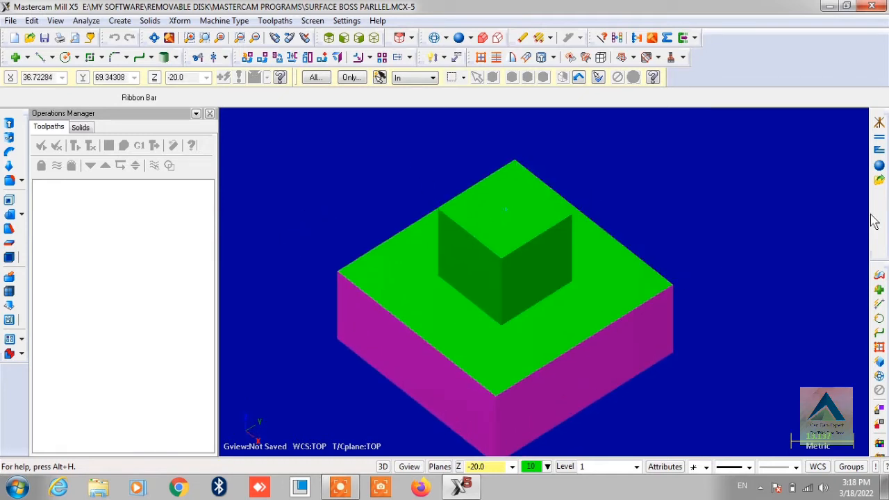
key(F9)
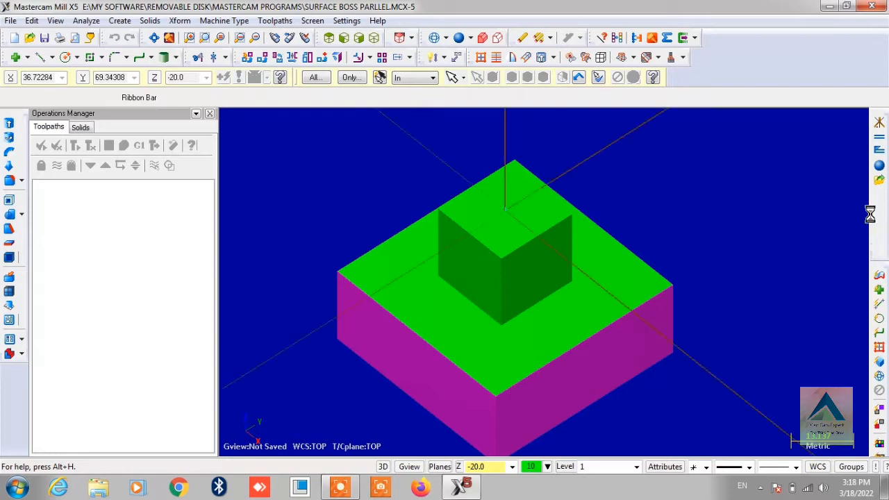
middle_drag(674, 366, 666, 334)
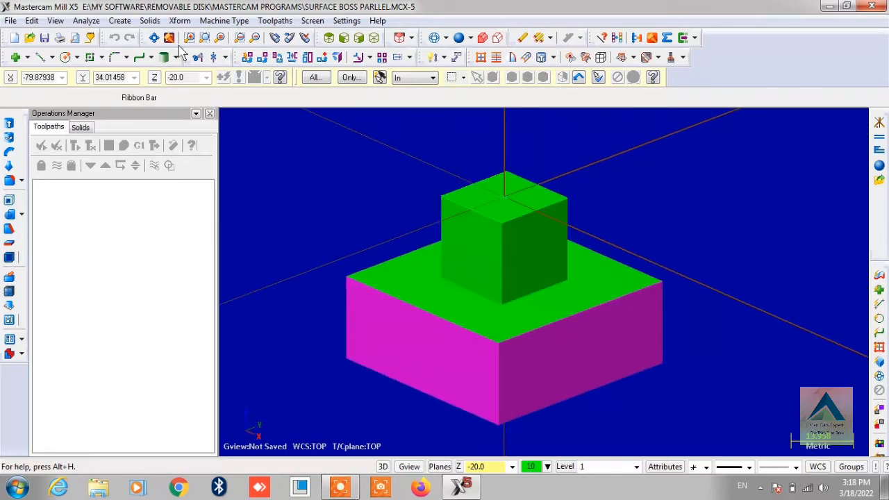
Step: Assign the default mill machine to the part
click(231, 22)
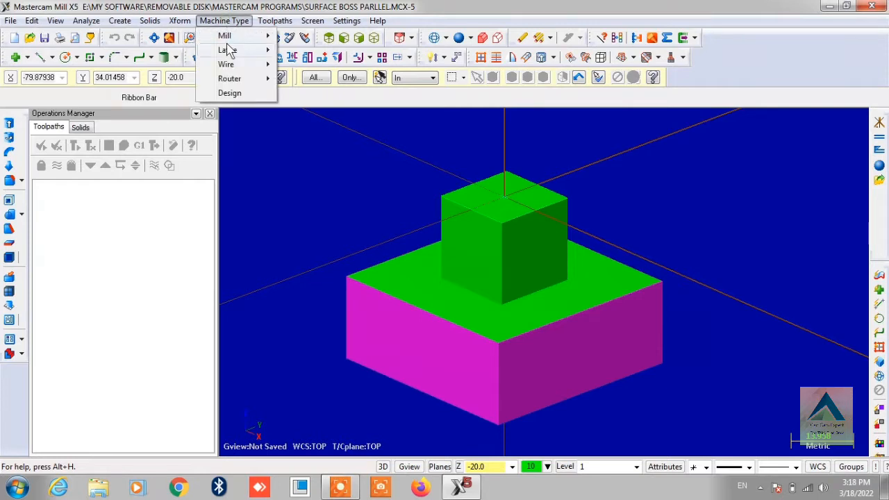
mouse_move(229, 35)
click(299, 36)
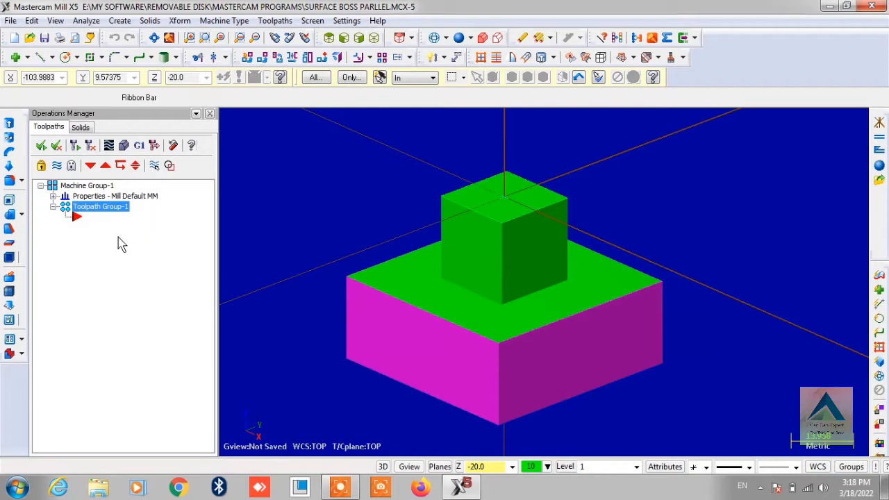
Step: Define rectangular stock from a bounding box around all entities, with zero expansion in X, Y and Z
click(53, 197)
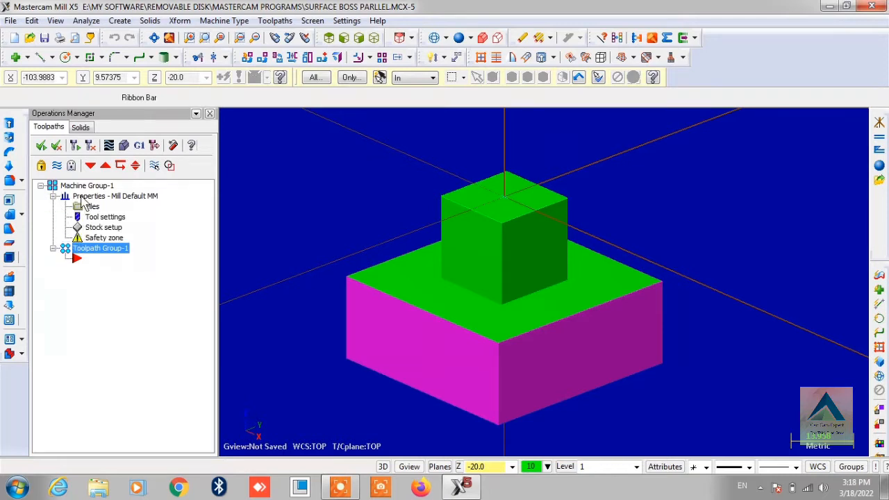
click(102, 235)
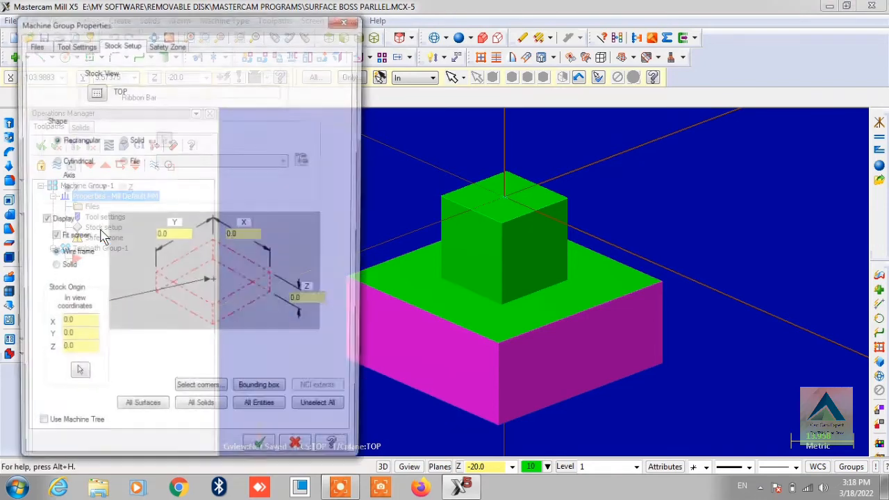
click(252, 393)
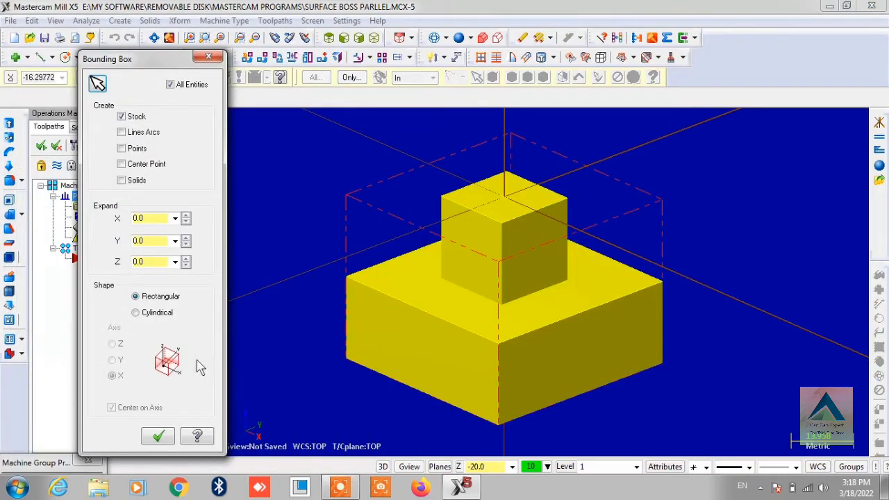
click(158, 435)
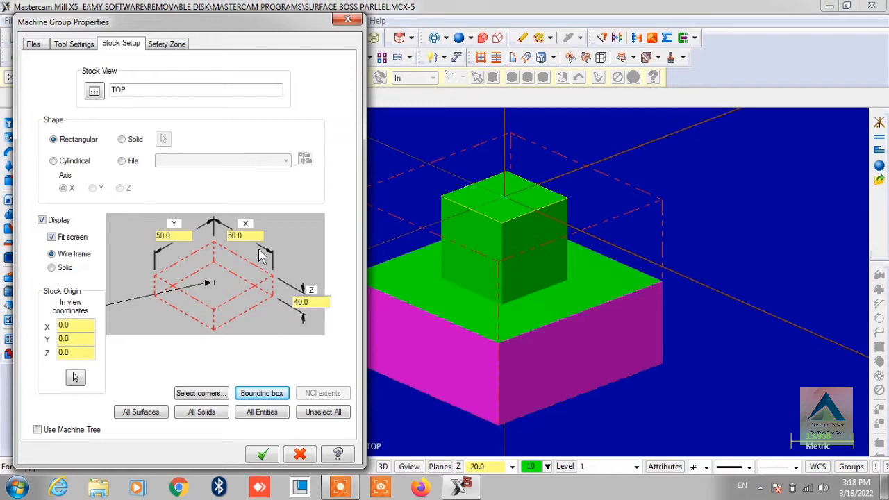
click(173, 236)
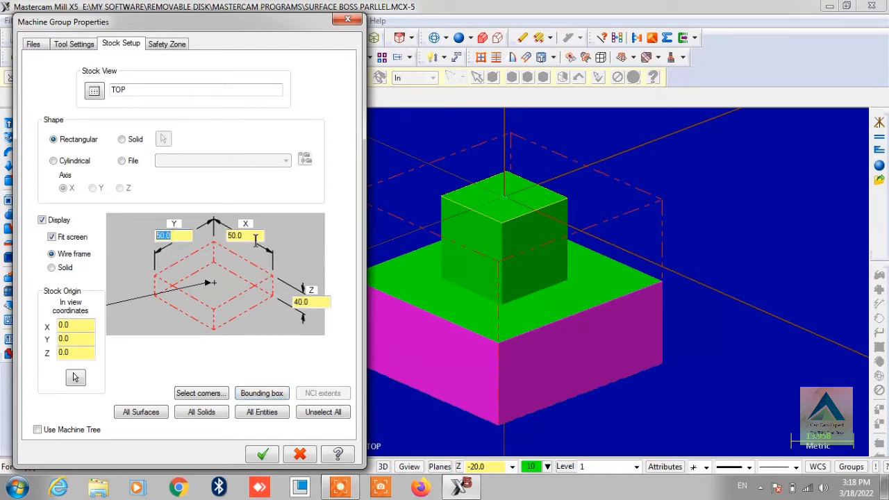
key(Tab)
click(323, 300)
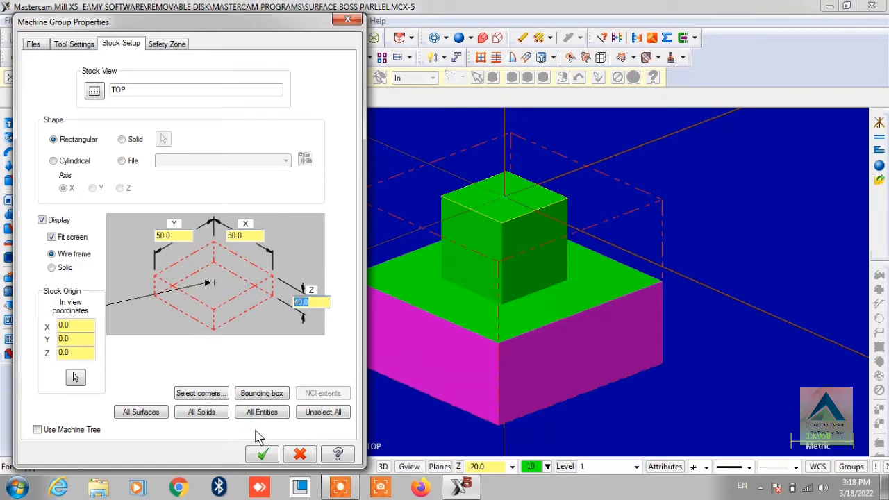
click(262, 454)
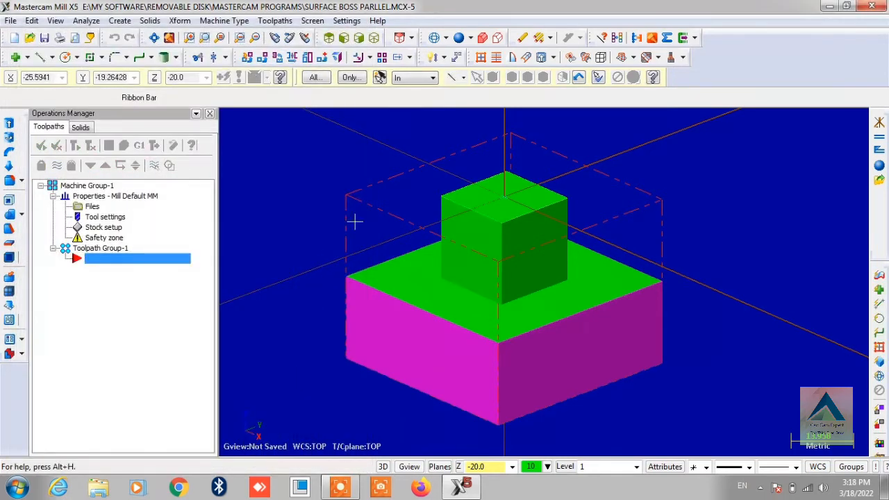
Step: Start a Surface Rough Parallel toolpath and activate the Advanced 3D Toolpath Refinement feature, keeping its dialog shown again
click(281, 22)
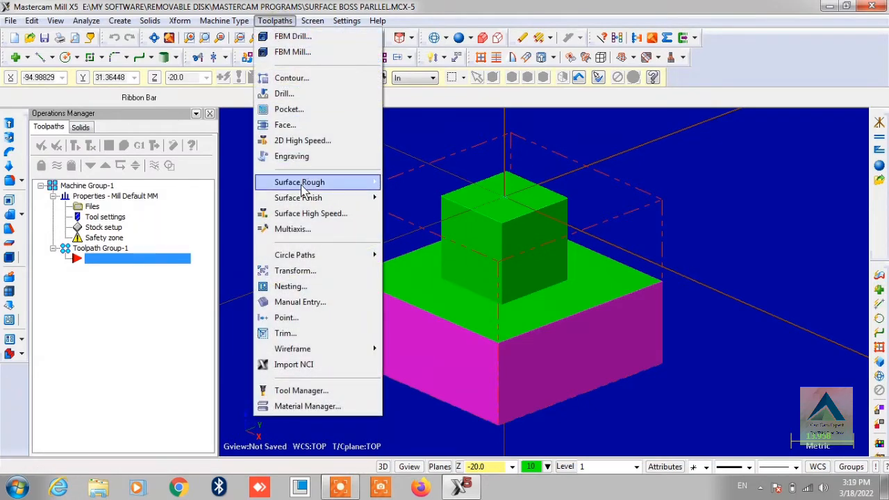
mouse_move(320, 182)
click(417, 184)
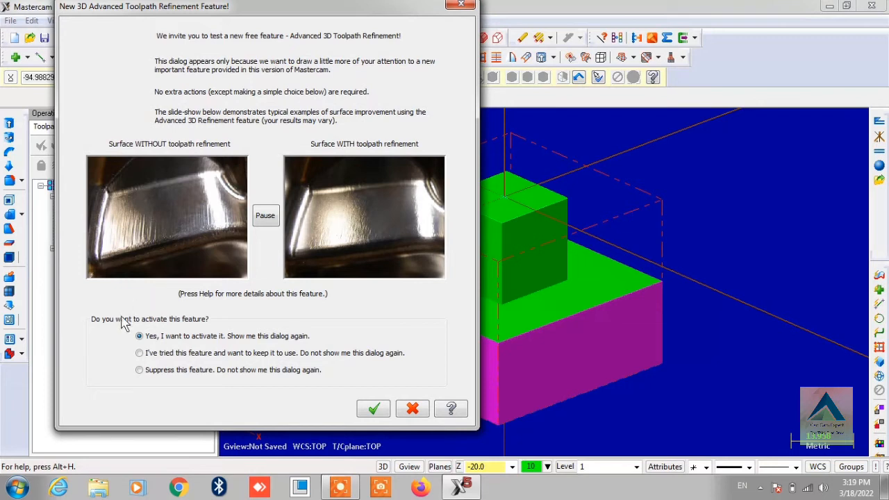
click(138, 335)
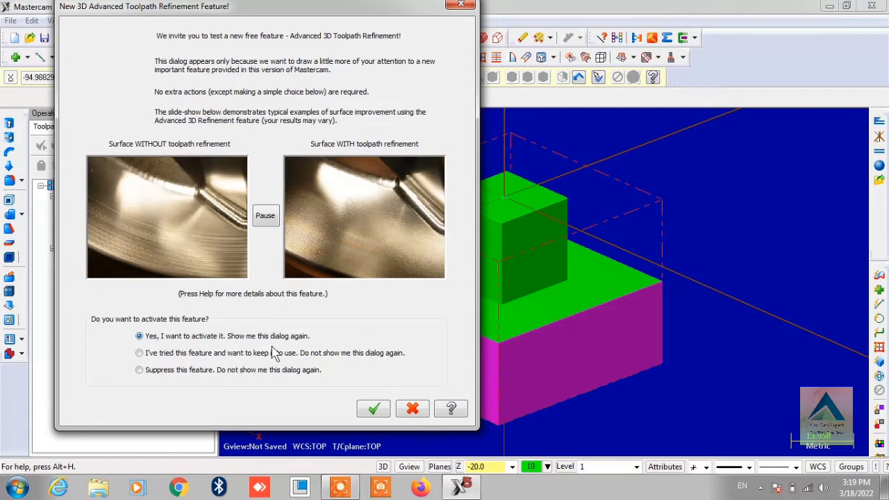
click(374, 409)
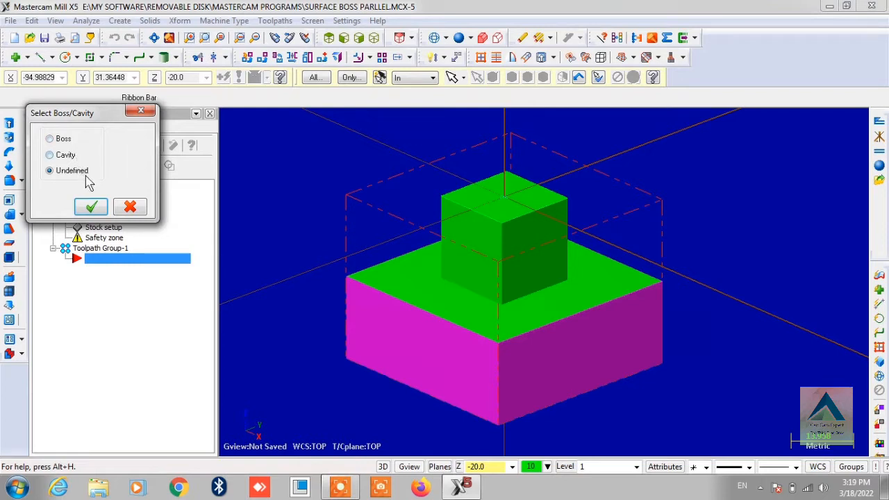
Step: Set the parallel roughing shape to Boss and name the NC file SURFACE BOSS PARLLEL
click(60, 140)
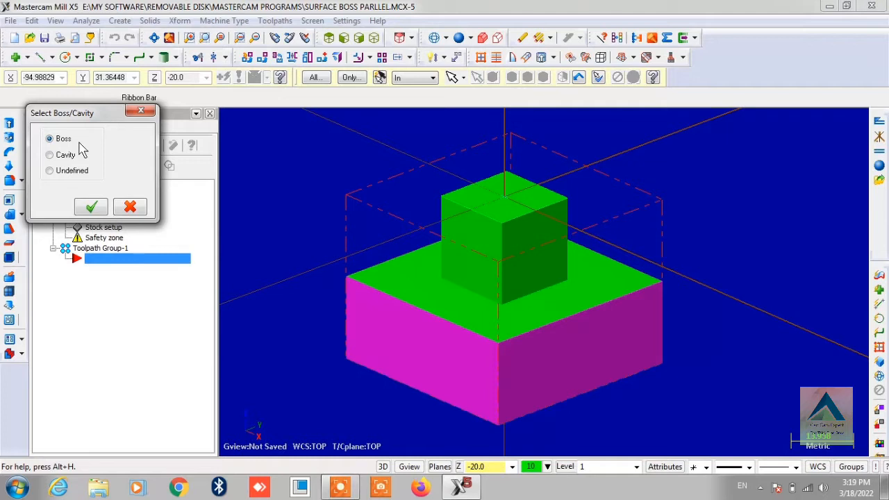
click(91, 206)
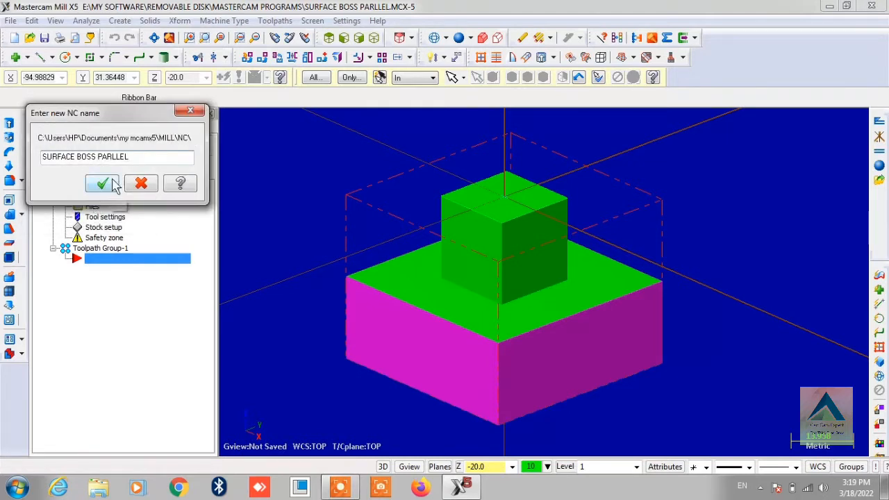
double_click(143, 157)
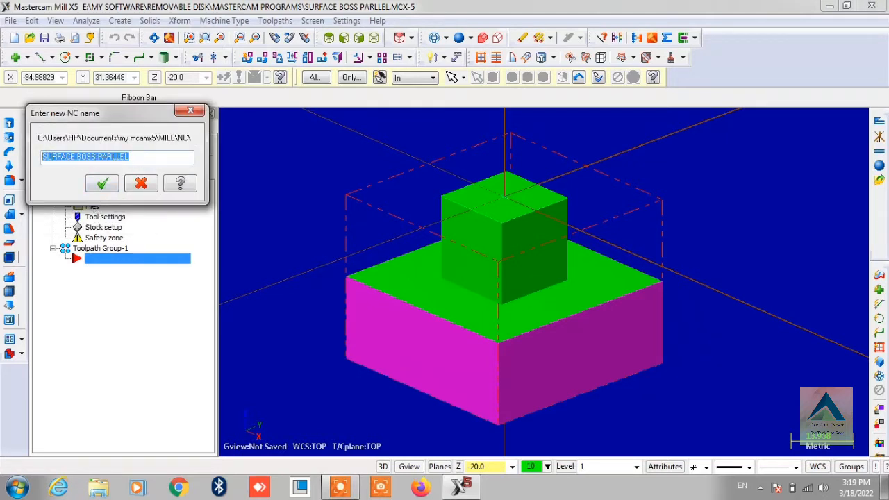
text(SU)
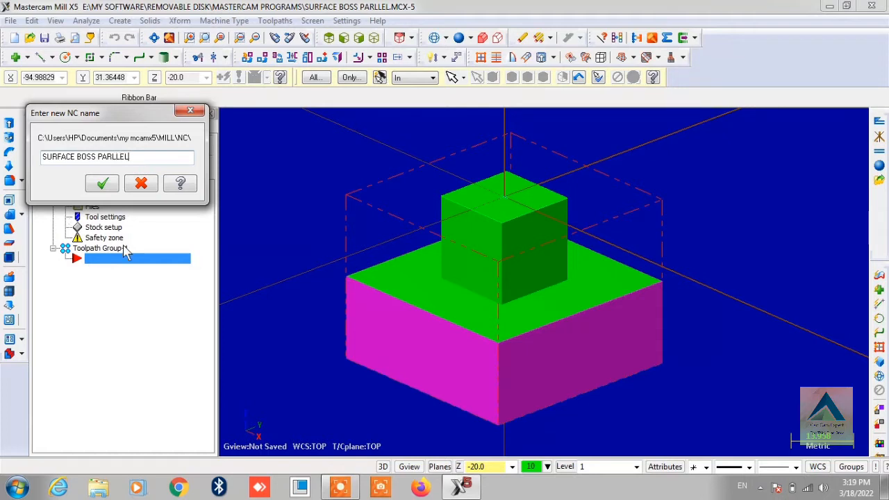
click(102, 182)
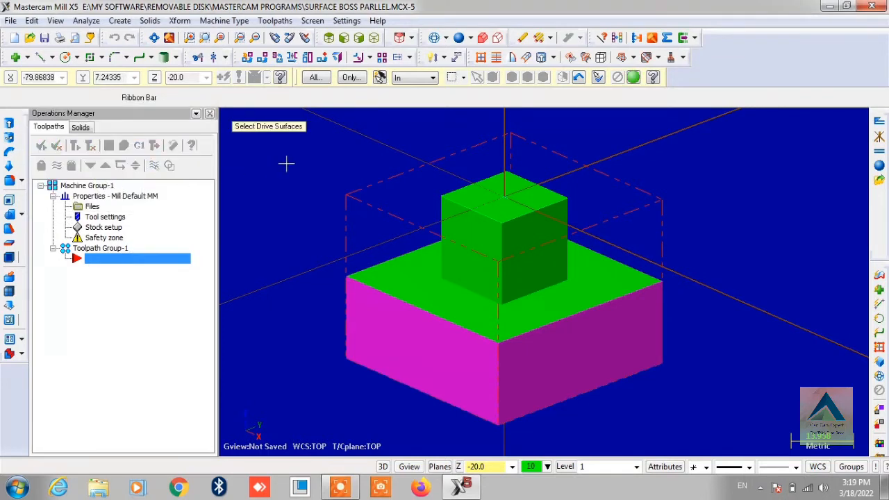
Step: Select the four upper surfaces of the base surrounding the boss as drive surfaces
click(417, 267)
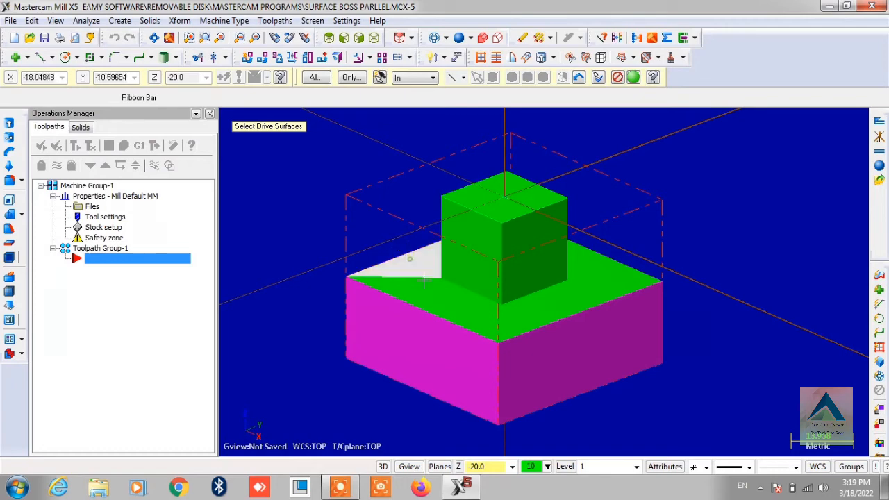
click(452, 297)
click(523, 300)
click(609, 260)
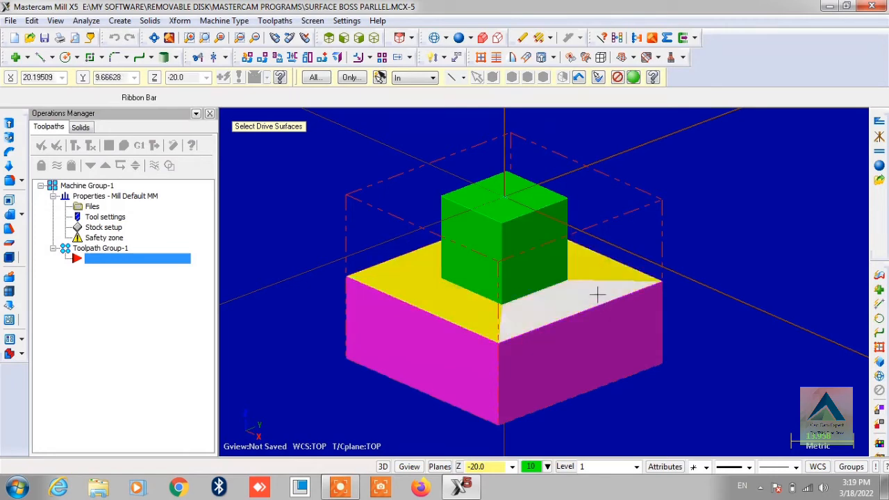
Step: Add the top and four side surfaces of the square boss to the drive surfaces and accept the selection
middle_drag(597, 294, 510, 293)
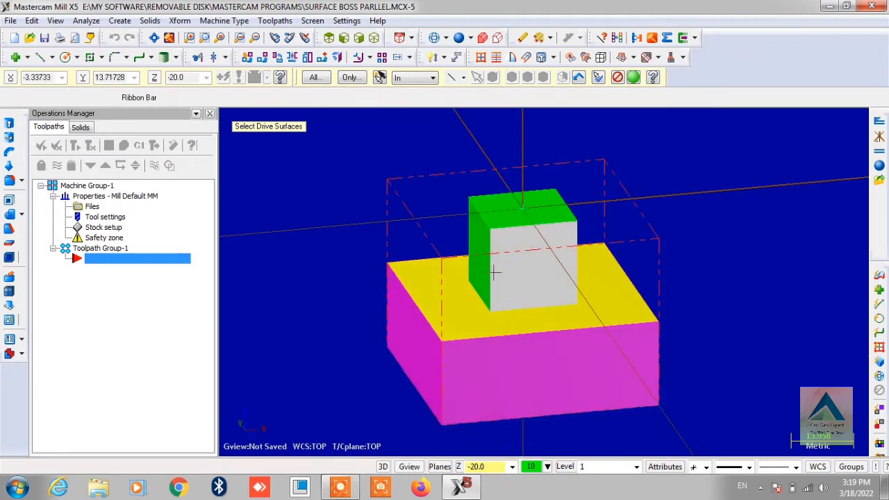
click(493, 273)
click(481, 259)
click(500, 202)
middle_drag(502, 199, 182, 246)
middle_drag(590, 278, 539, 225)
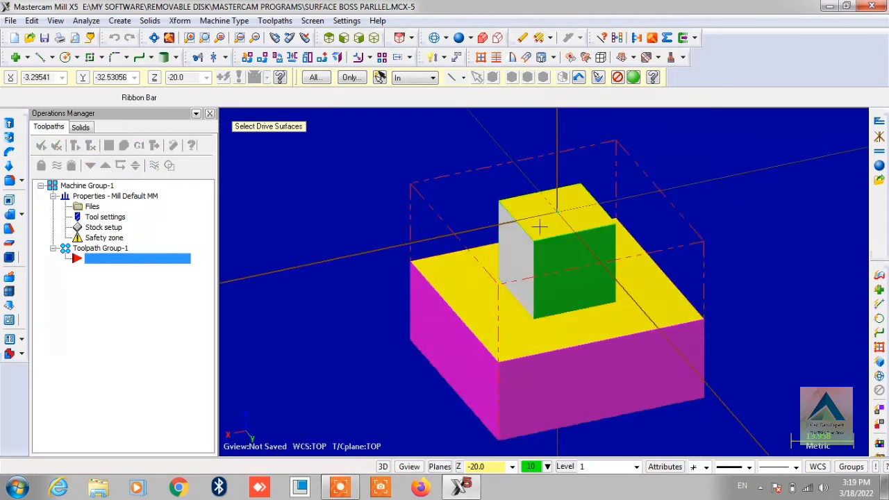
click(518, 253)
click(568, 259)
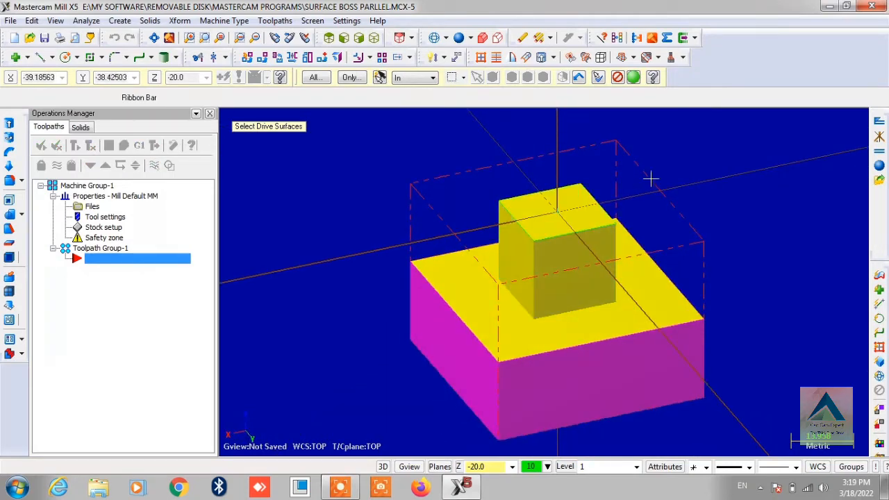
click(493, 273)
key(Return)
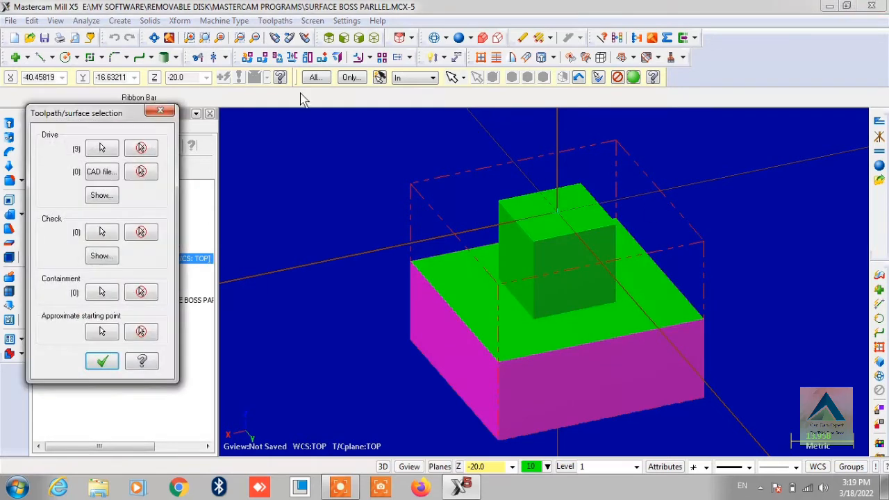
Step: Select the four magenta side walls of the base as check surfaces
click(102, 234)
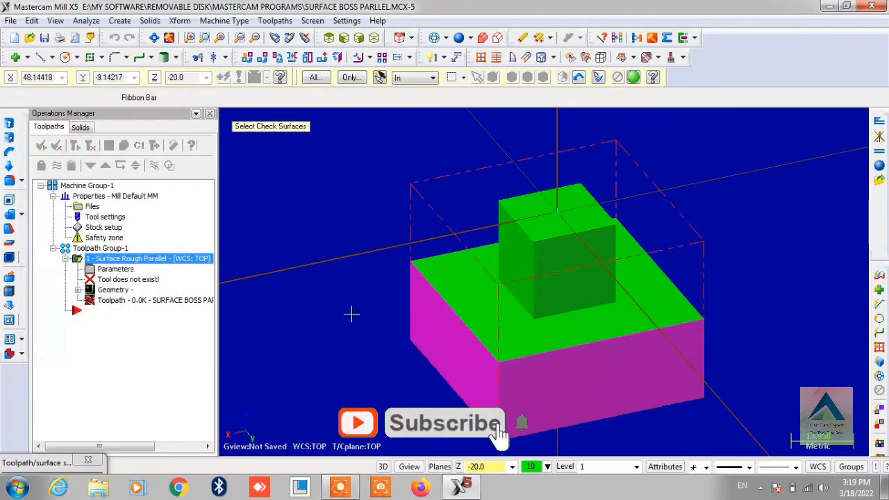
click(410, 329)
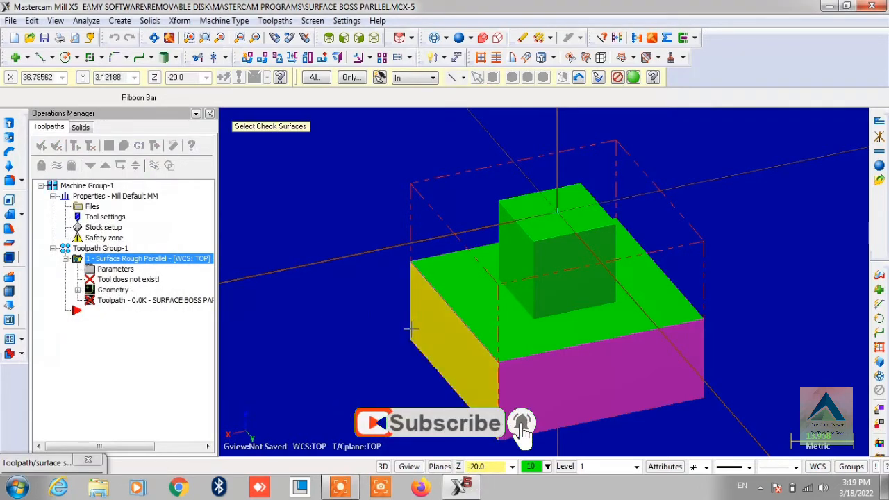
click(621, 405)
middle_drag(595, 329, 192, 230)
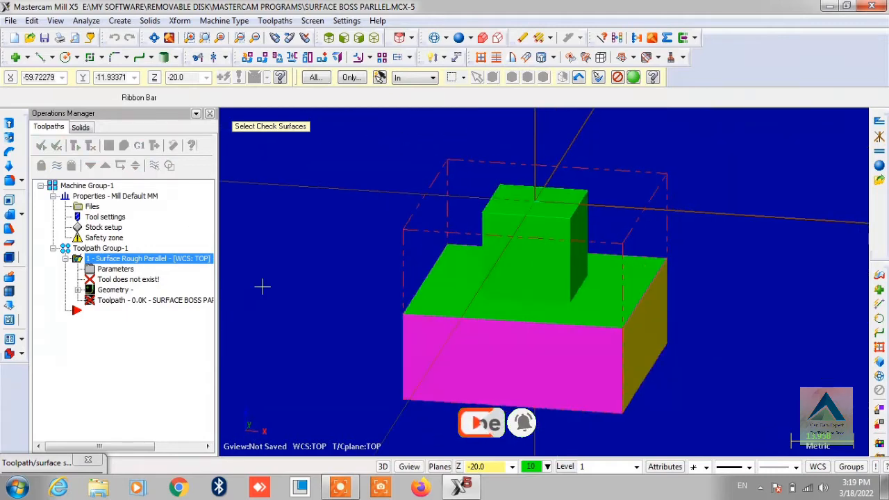
click(478, 343)
middle_drag(582, 261, 386, 220)
click(466, 326)
key(Return)
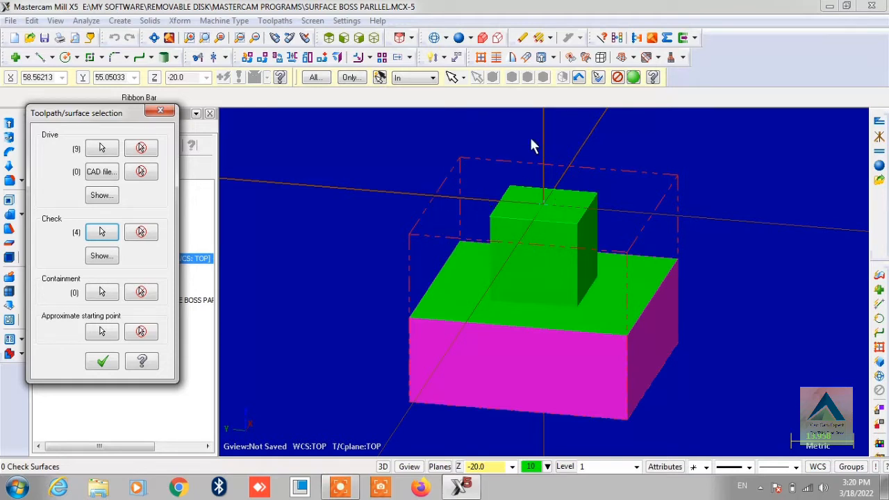
Step: Set the approximate starting point at the origin on top of the boss and accept the surface selection
click(101, 332)
click(545, 204)
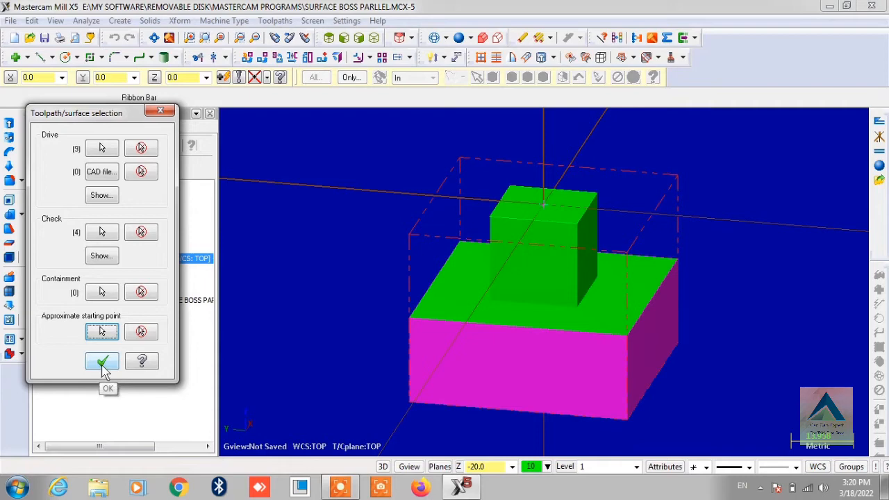
click(102, 362)
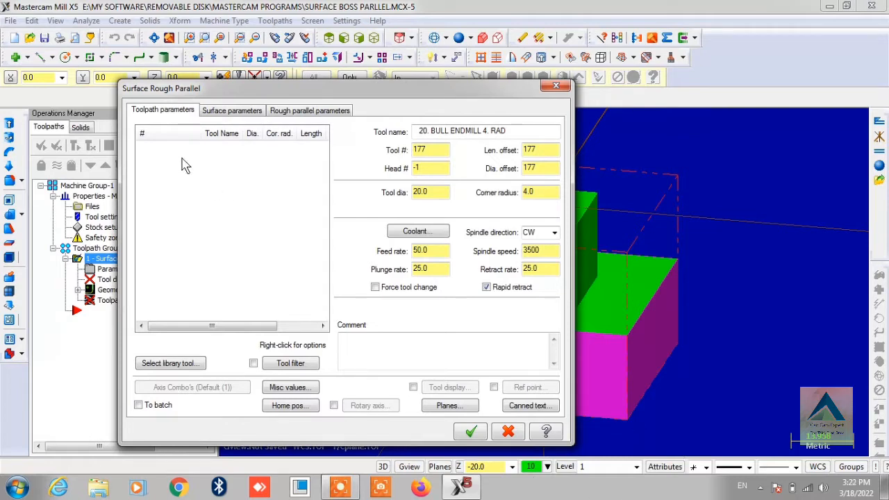
Step: Create a new flat end mill with a 1.0 mm diameter as tool 1 and accept it for the toolpath
right_click(184, 163)
click(227, 169)
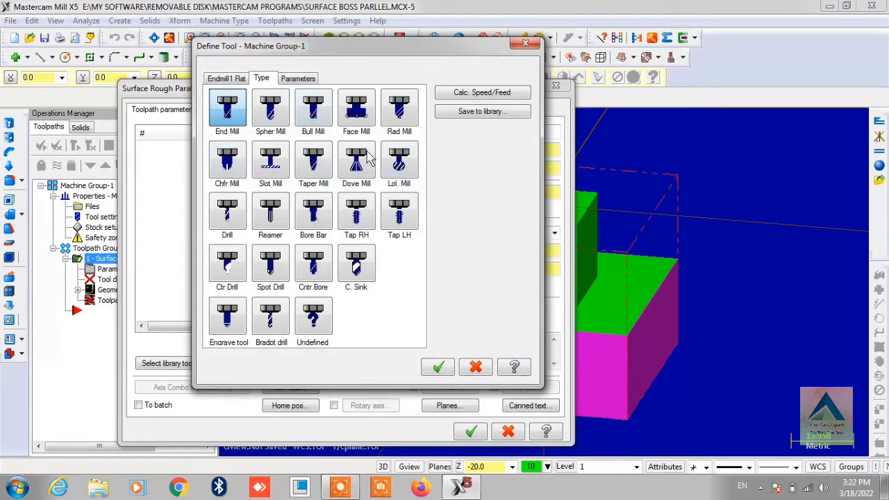
click(234, 113)
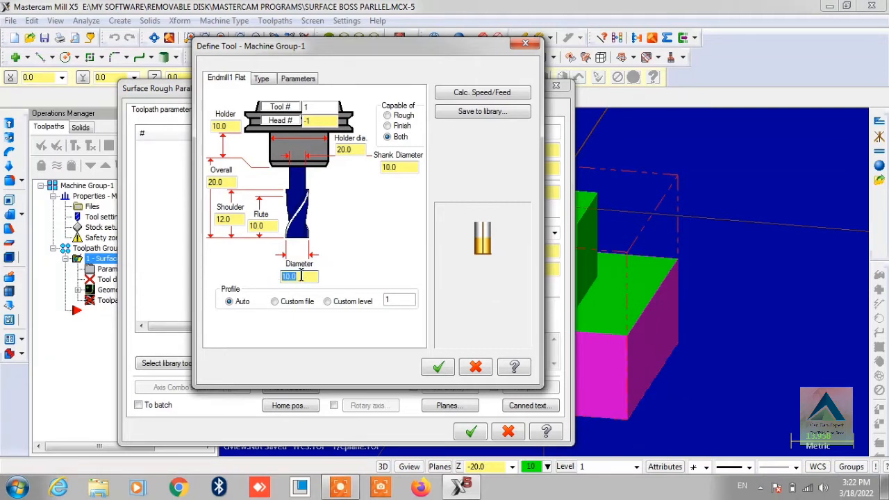
text(1)
click(263, 227)
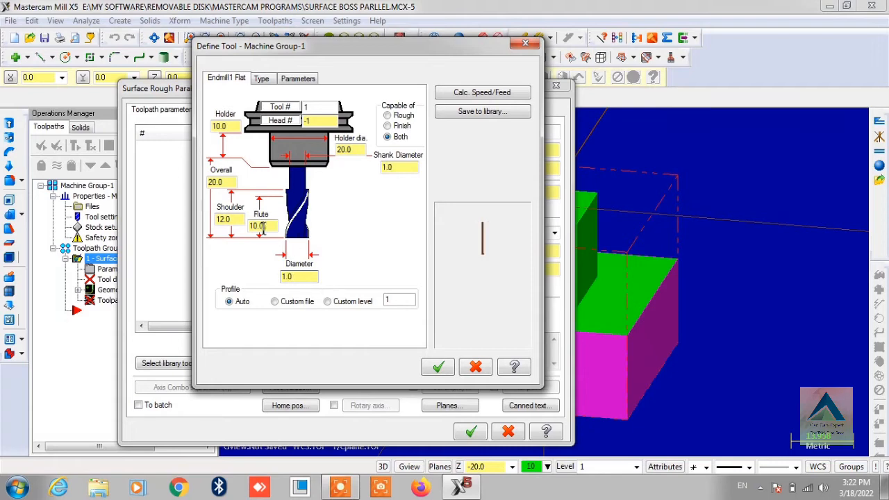
click(221, 179)
click(439, 366)
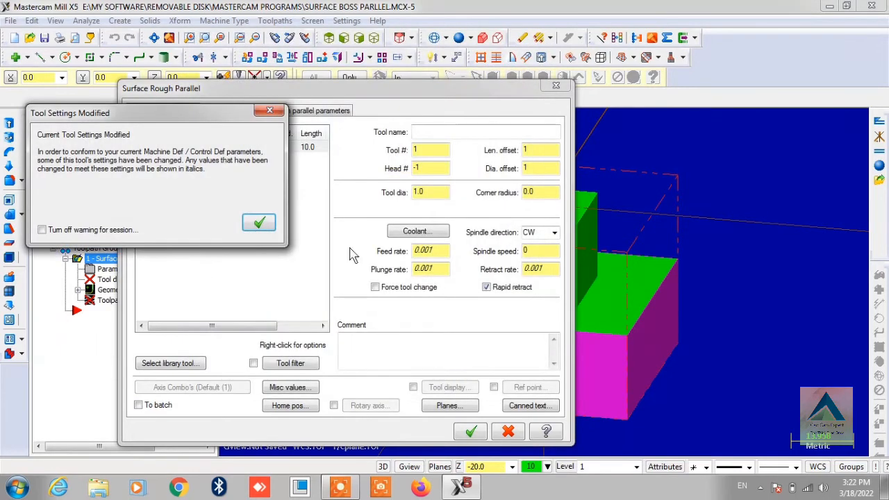
click(262, 223)
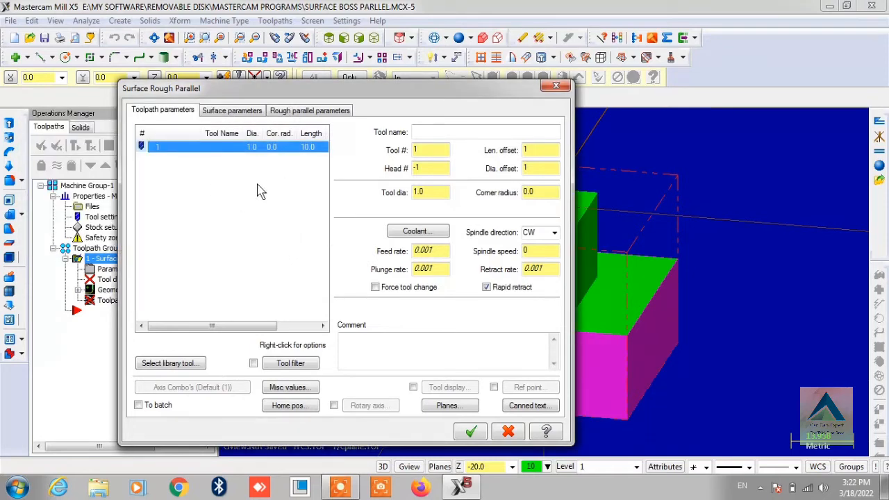
click(230, 111)
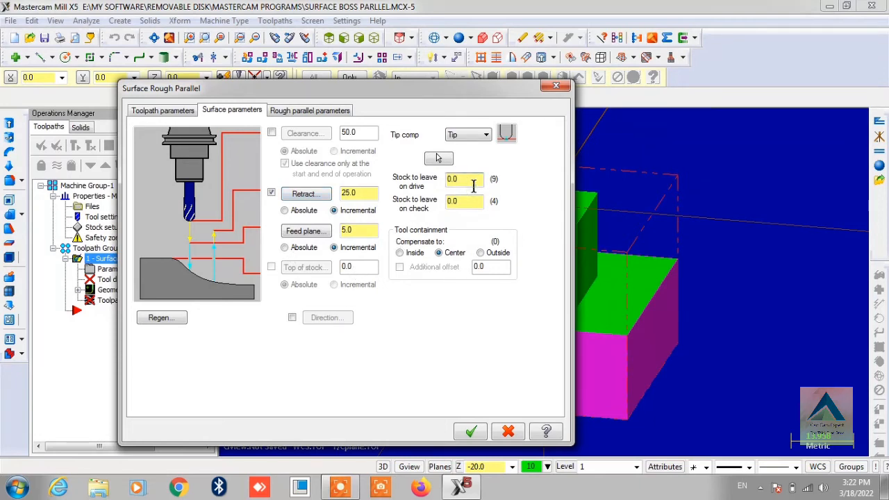
drag(414, 89, 265, 60)
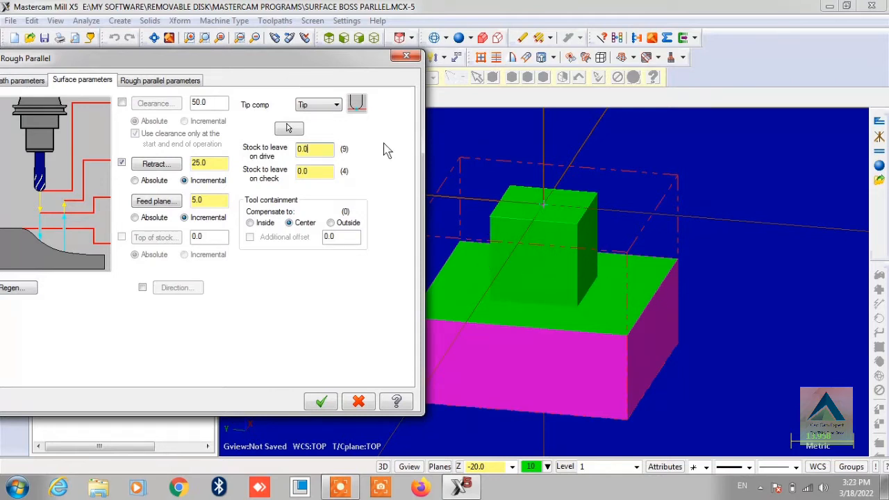
double_click(314, 150)
drag(231, 64, 310, 66)
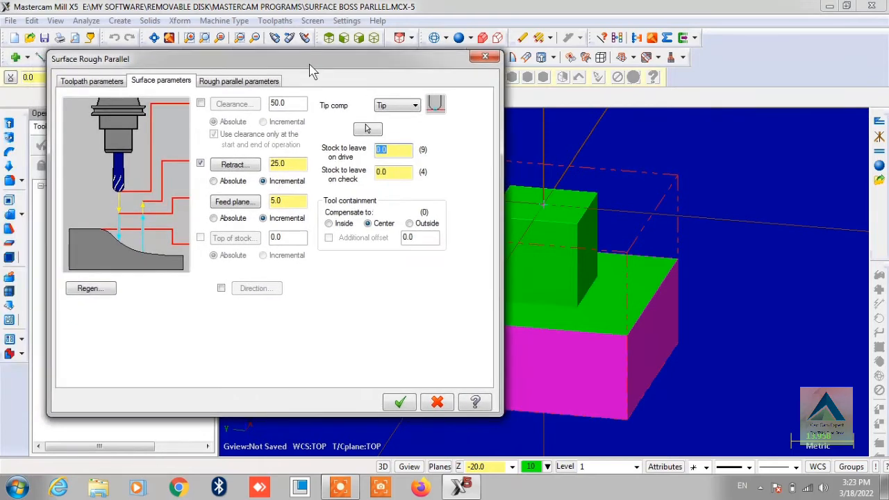
Step: Set the rough parallel parameters to a maximum stepover of 0.5, a maximum stepdown of 1.0 and the Zigzag cutting method
click(247, 81)
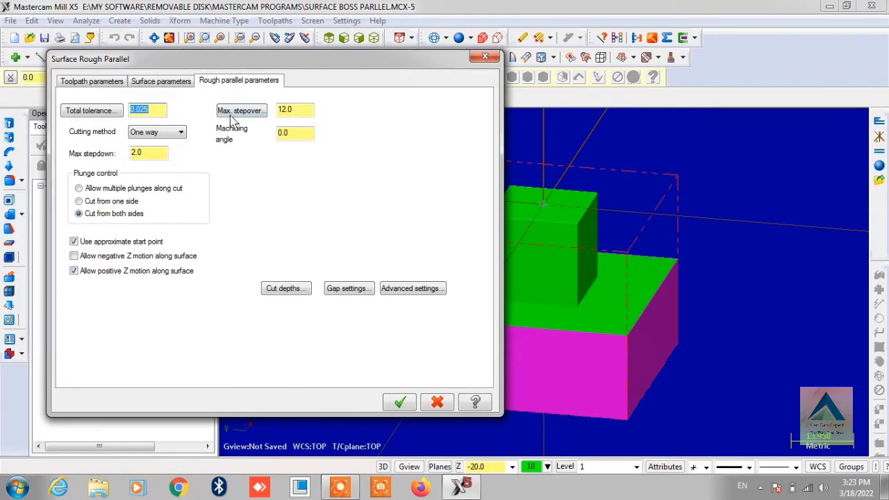
drag(305, 109, 240, 117)
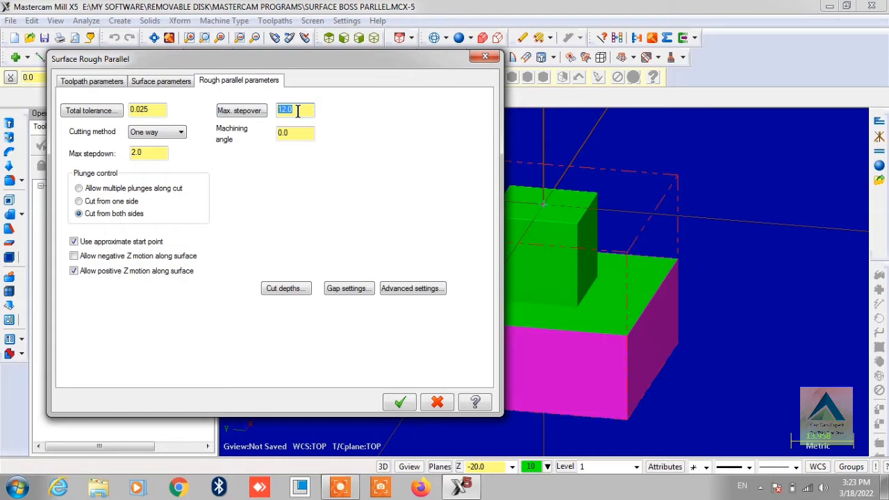
text(1)
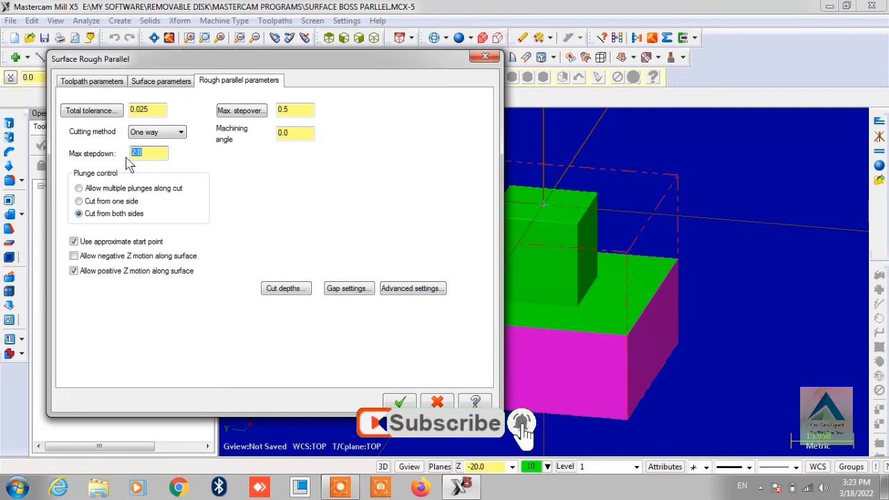
text(1)
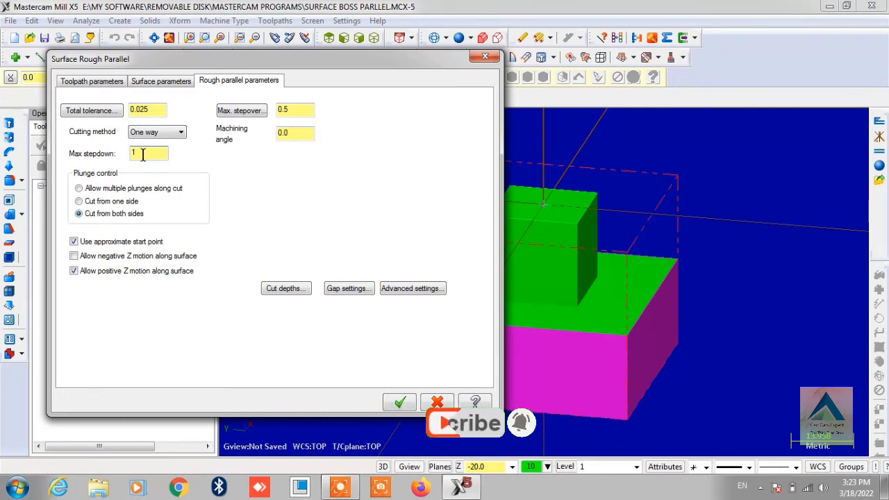
click(146, 137)
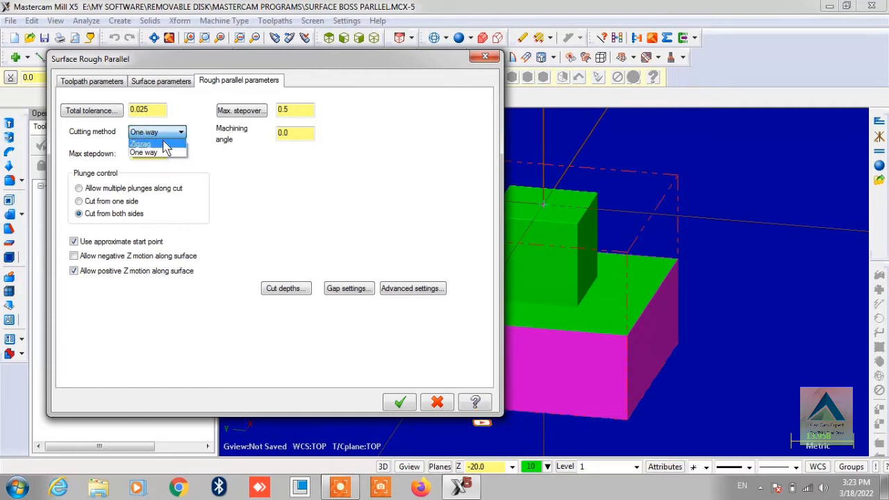
click(145, 144)
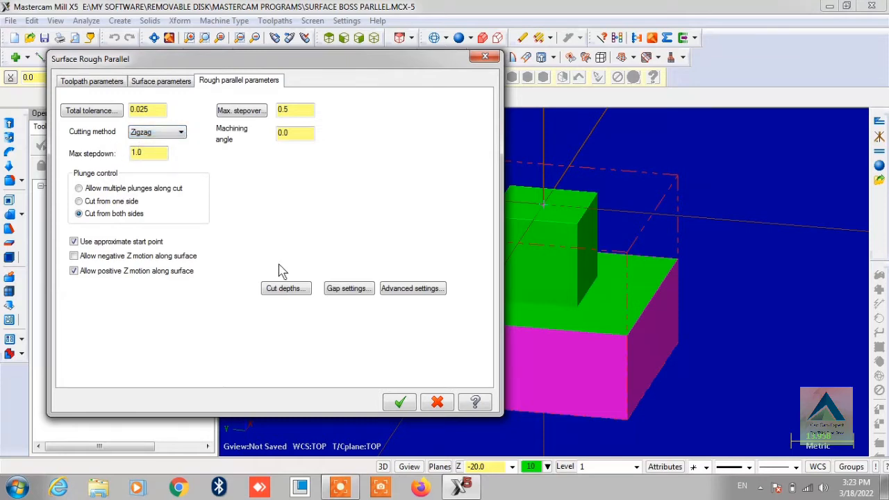
Step: Switch the cut depths to absolute and accept the operation parameters to generate the rough parallel toolpath
click(281, 288)
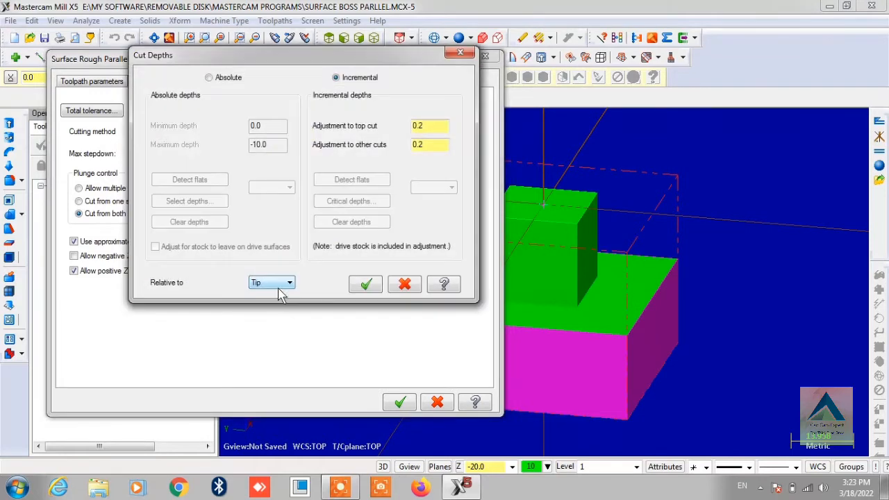
click(224, 80)
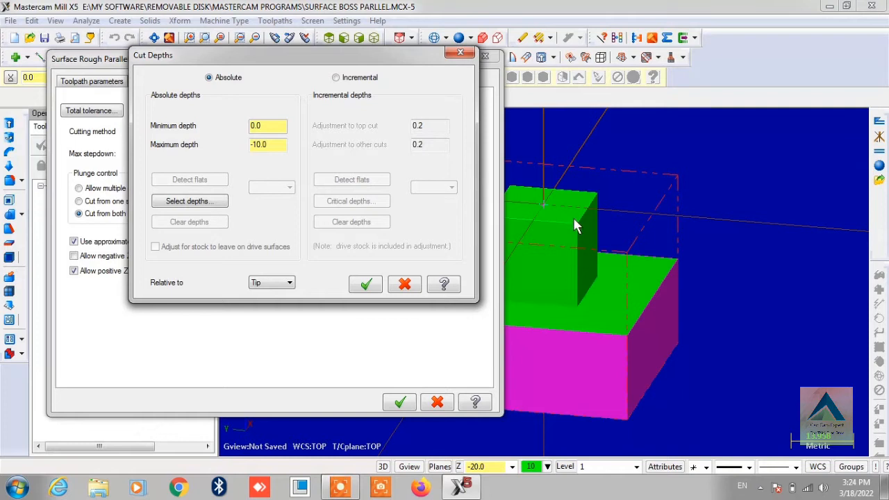
double_click(277, 144)
click(364, 285)
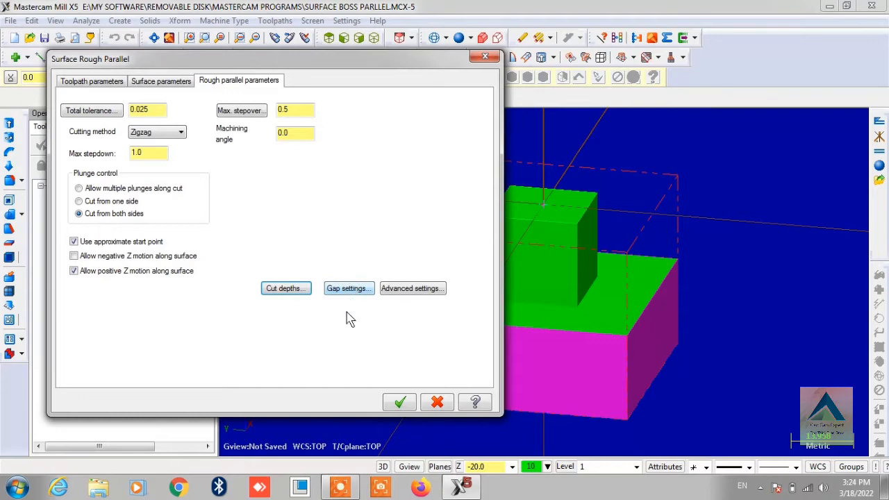
click(400, 404)
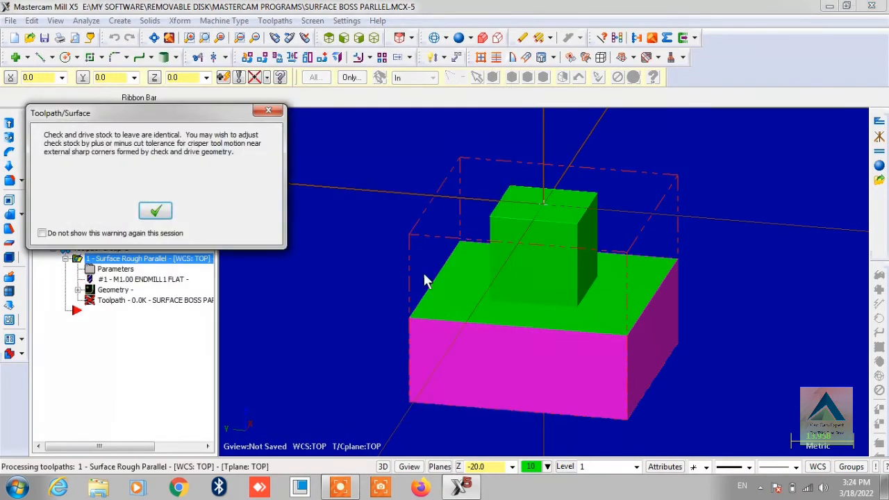
click(155, 212)
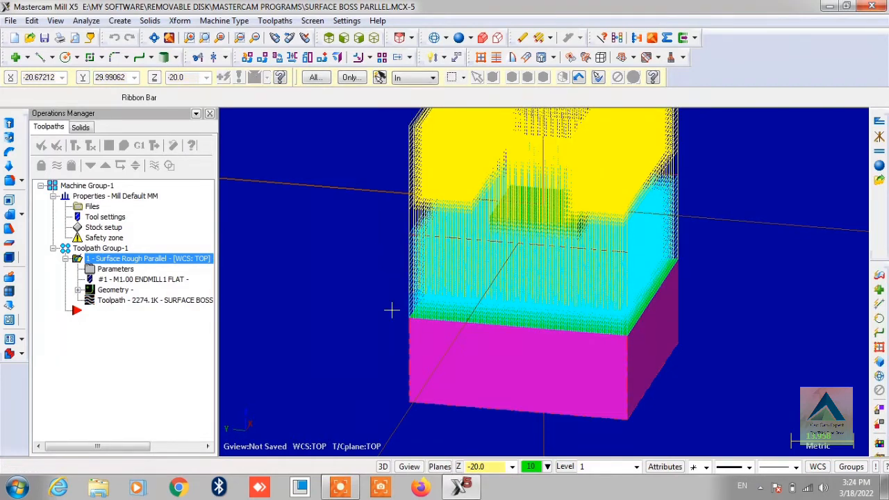
Step: Verify the Surface Rough Parallel operation by running the stock machining simulation from an elevated view
scroll(341, 268, down, 1)
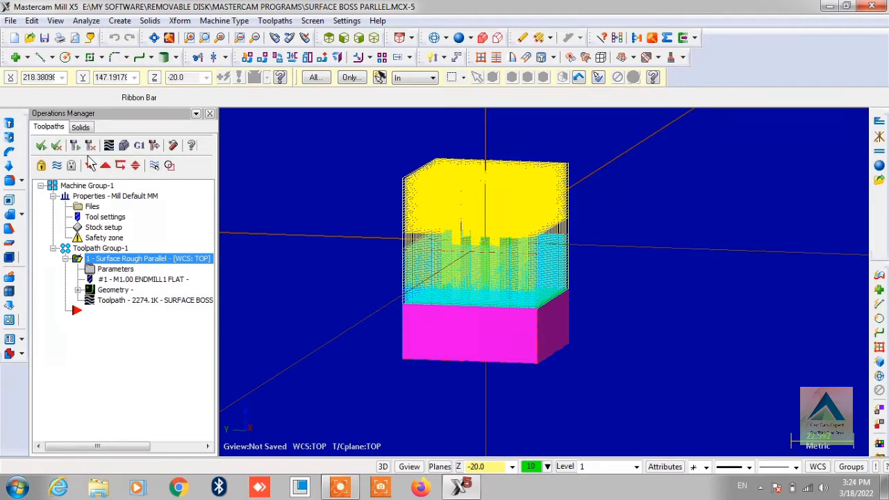
click(124, 147)
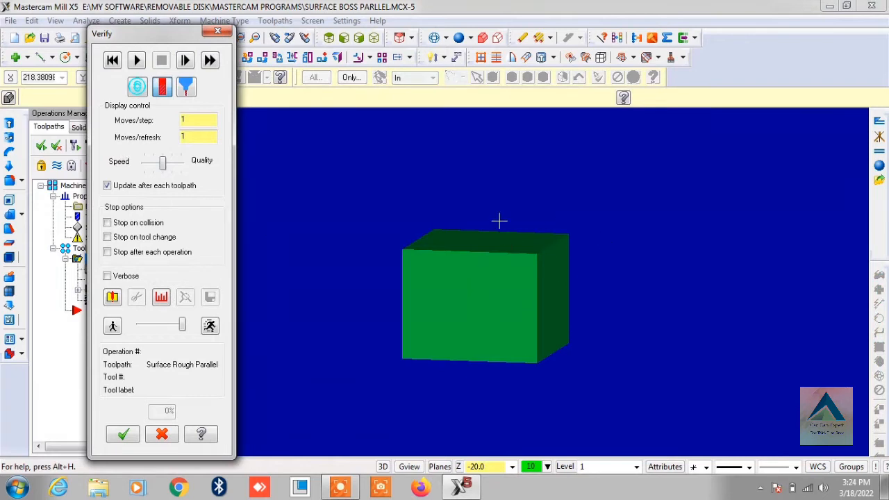
middle_drag(445, 228, 444, 244)
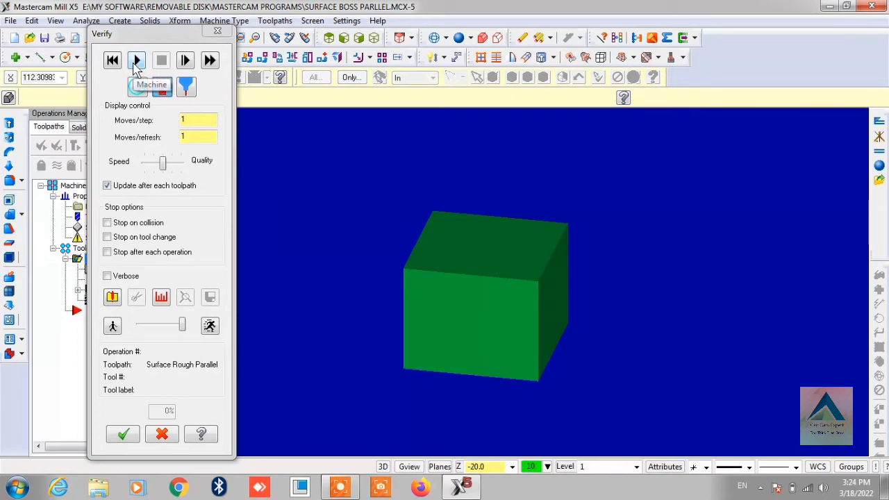
click(136, 61)
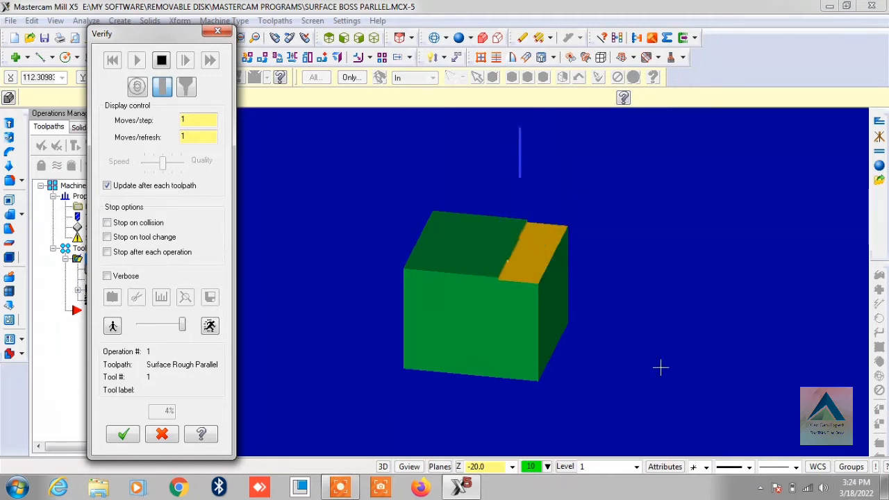
middle_drag(358, 266, 356, 284)
scroll(429, 260, up, 4)
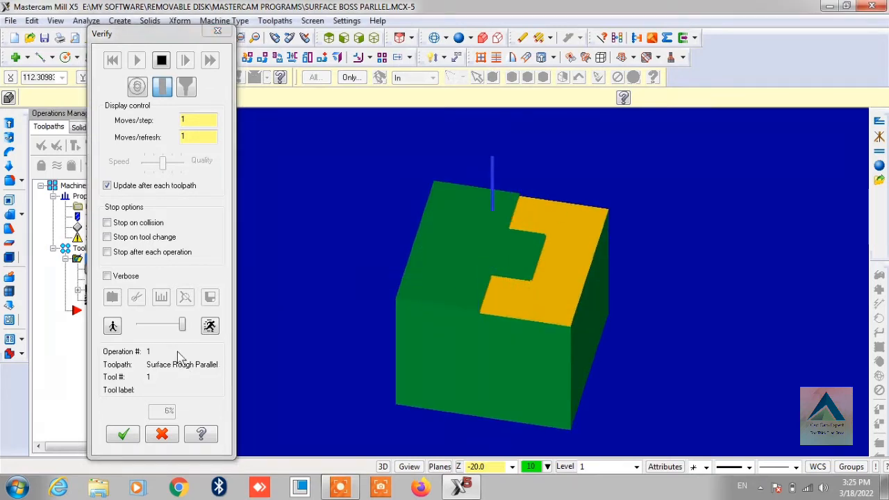
Step: Speed up the running simulation by setting both the moves per step and the moves per refresh to 50
drag(182, 326, 152, 333)
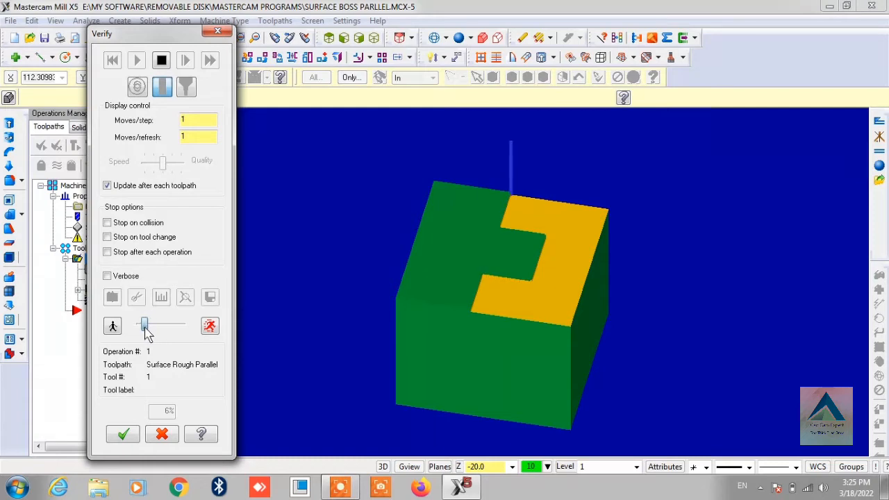
drag(146, 332, 186, 326)
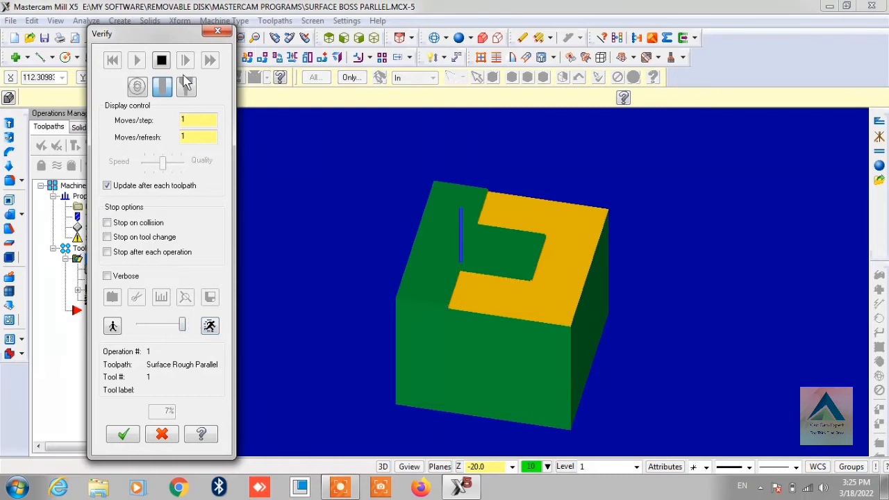
double_click(183, 121)
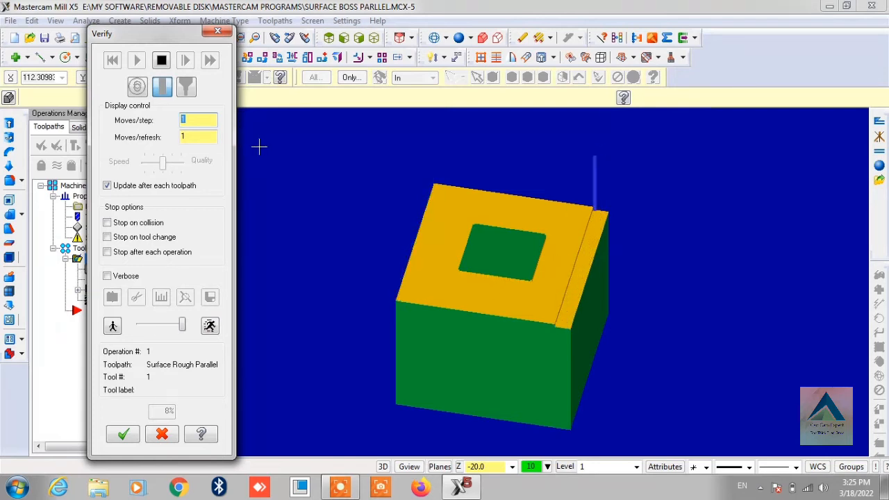
text(5)
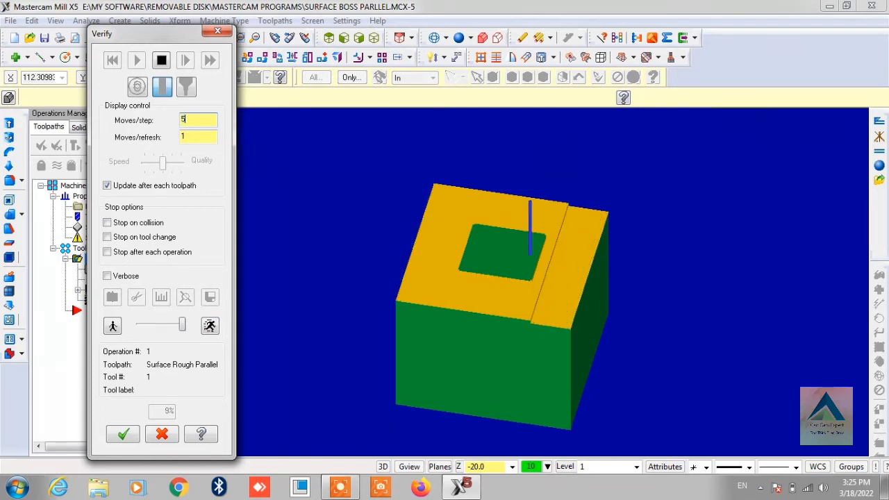
text(0)
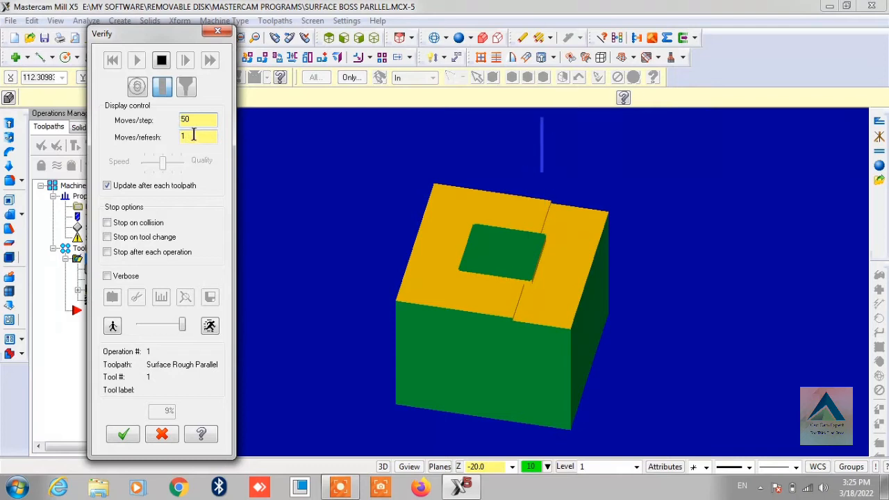
double_click(194, 135)
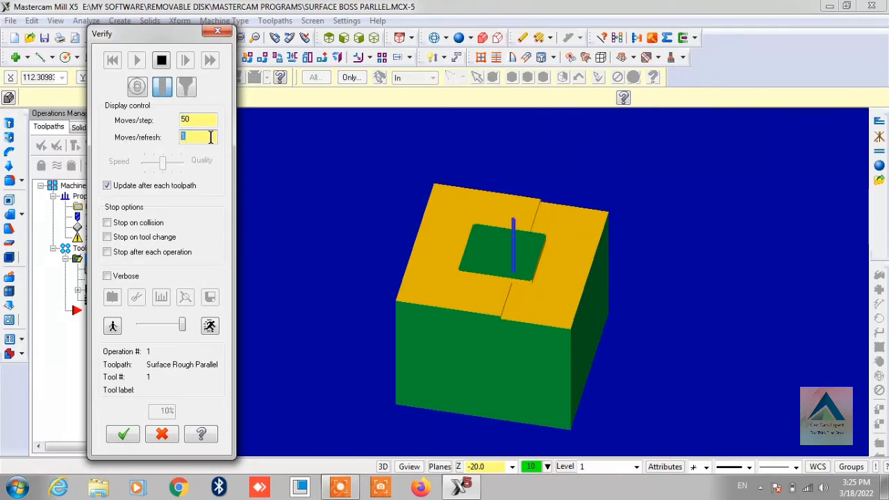
text(50)
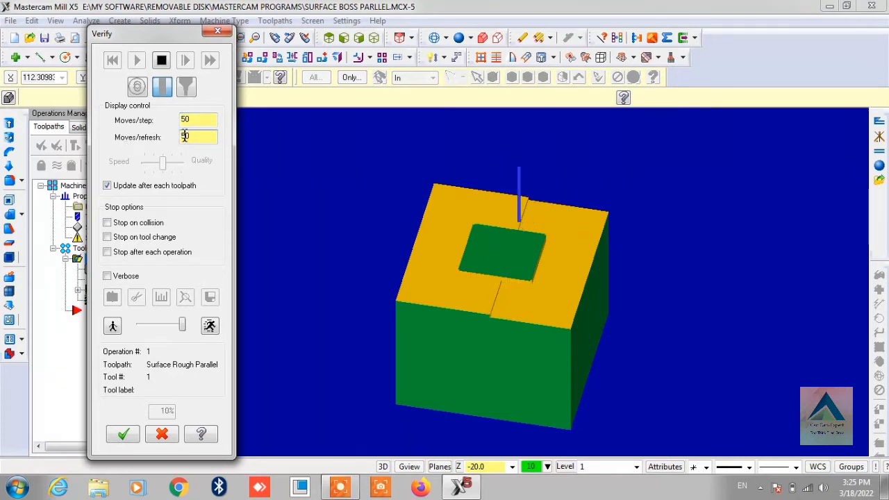
click(366, 223)
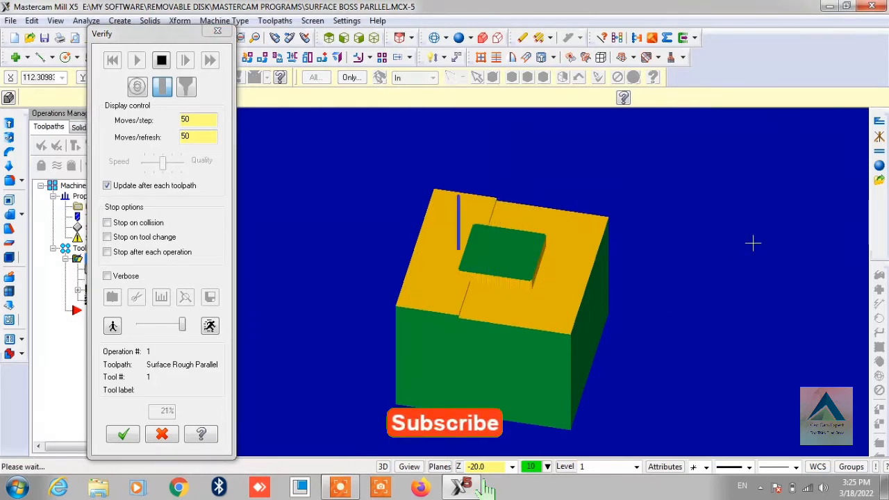
middle_drag(752, 242, 747, 268)
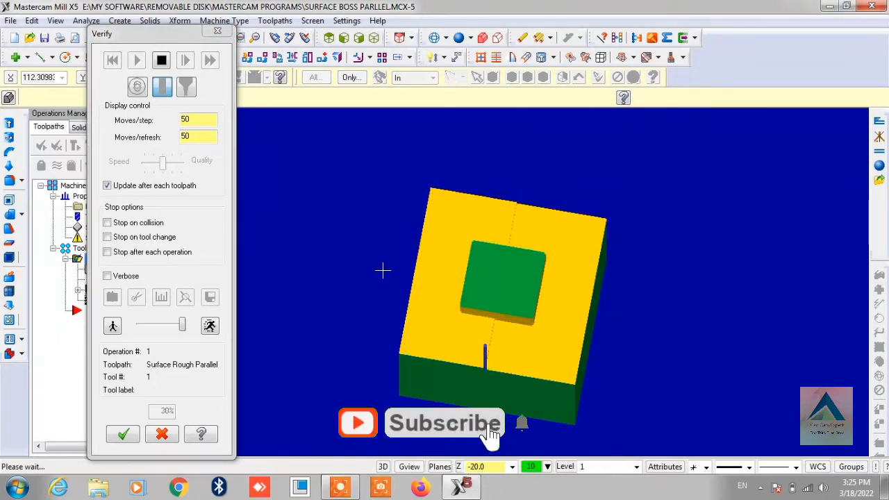
scroll(383, 270, up, 2)
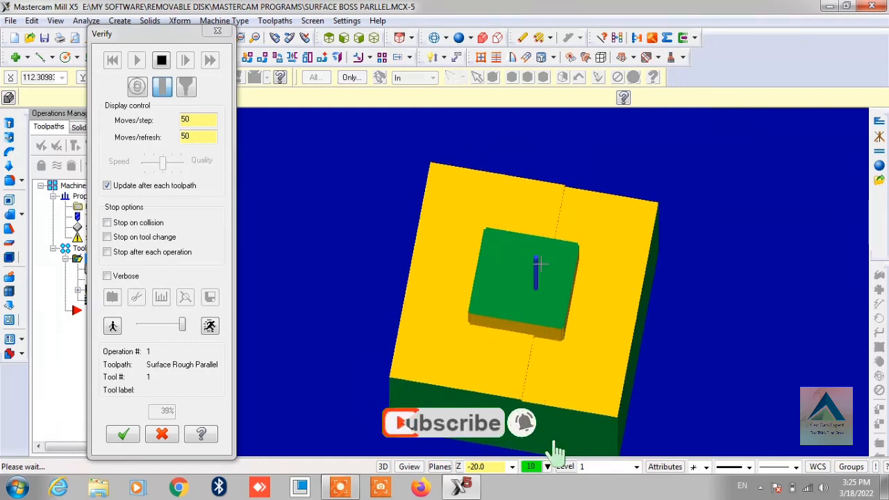
middle_drag(538, 262, 545, 214)
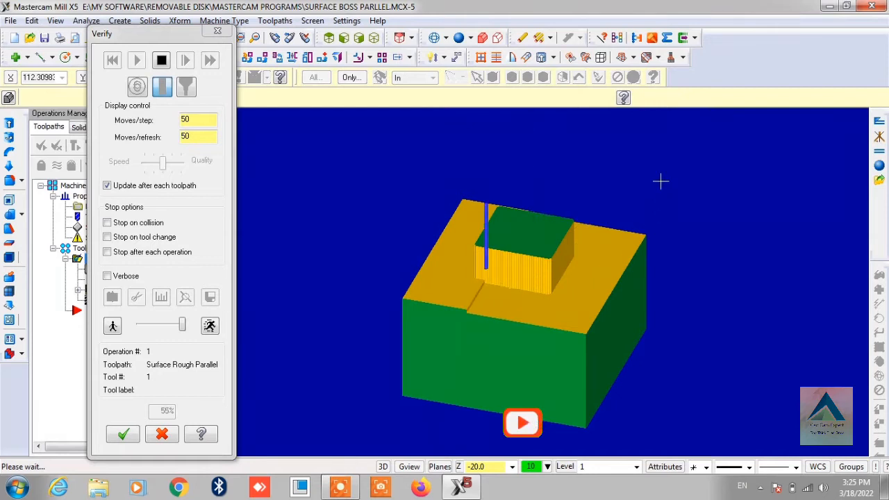
Step: Examine the machined boss from other angles while the rough simulation finishes, and close the verification
middle_drag(660, 181, 658, 203)
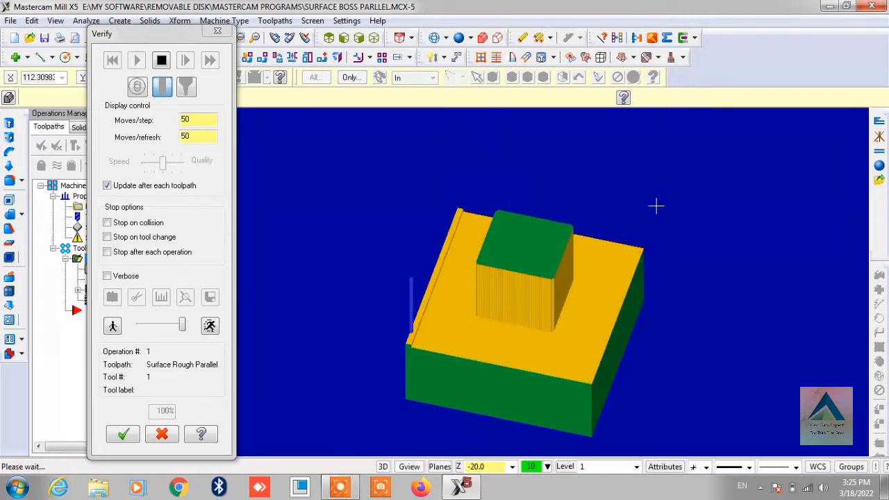
middle_drag(656, 206, 436, 213)
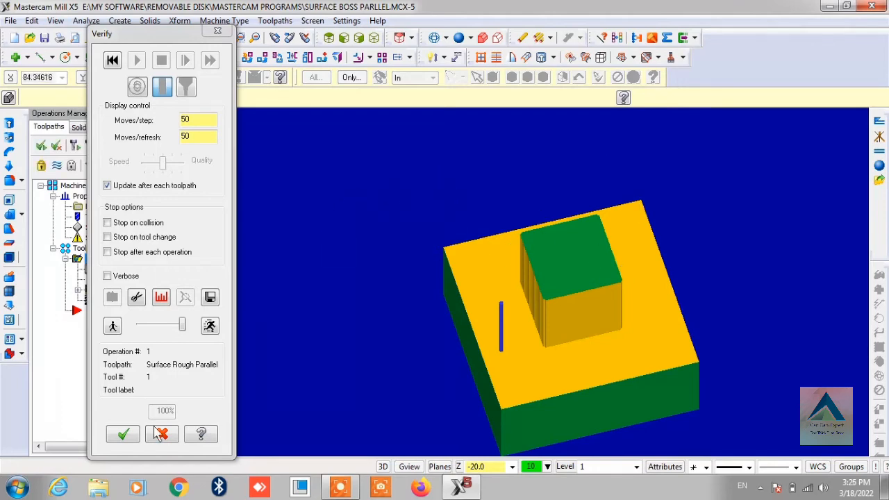
click(123, 435)
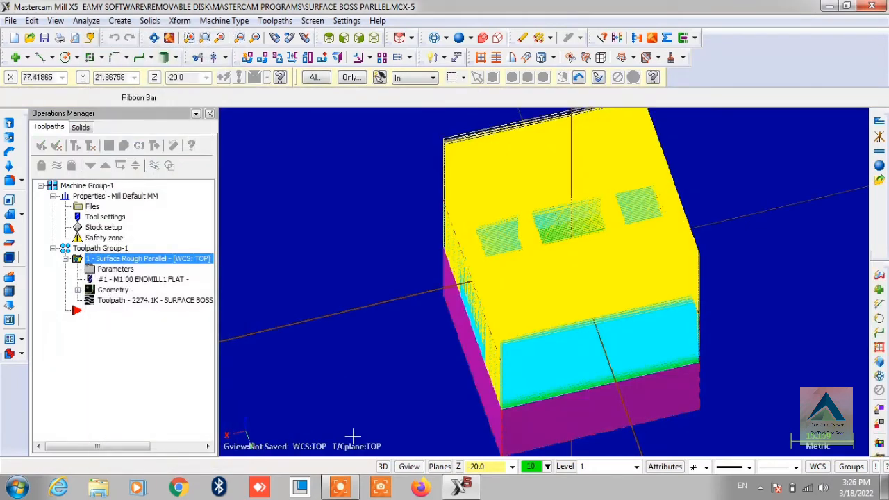
Step: Start a Surface Finish Parallel toolpath and activate the Advanced 3D Toolpath Refinement feature
mouse_move(438, 261)
middle_down()
mouse_move(439, 131)
mouse_move(439, 159)
mouse_move(427, 170)
middle_up()
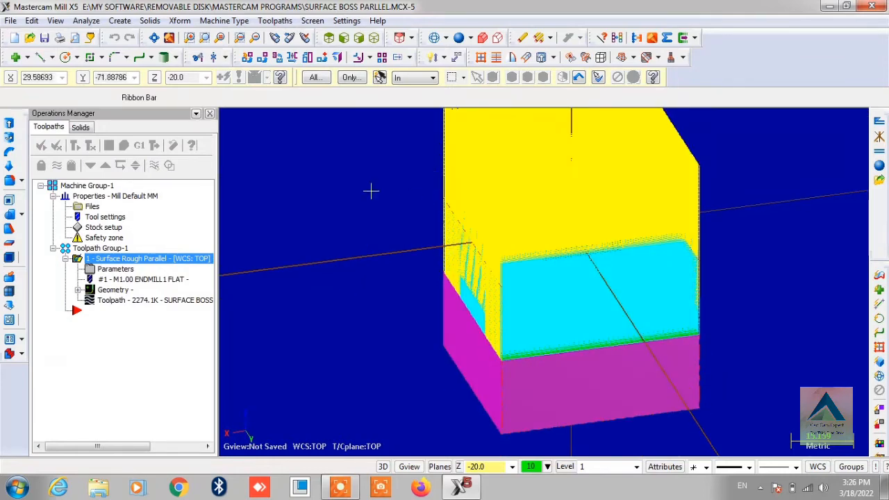
click(268, 22)
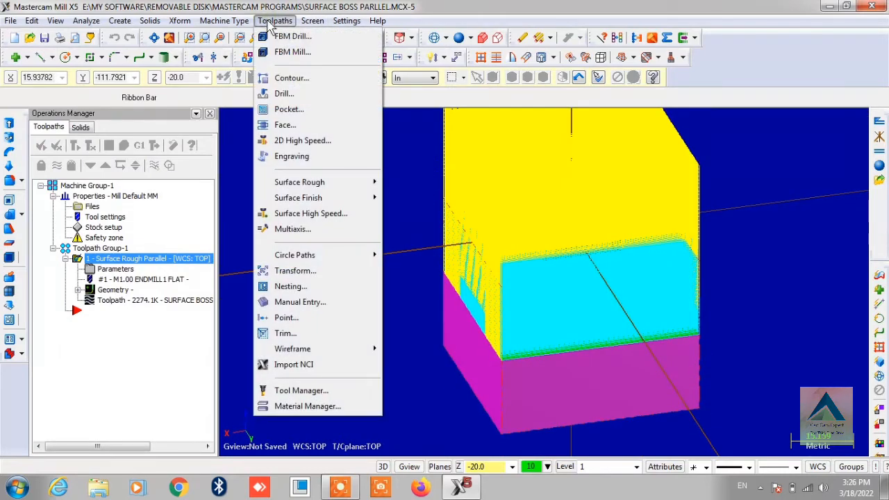
mouse_move(293, 202)
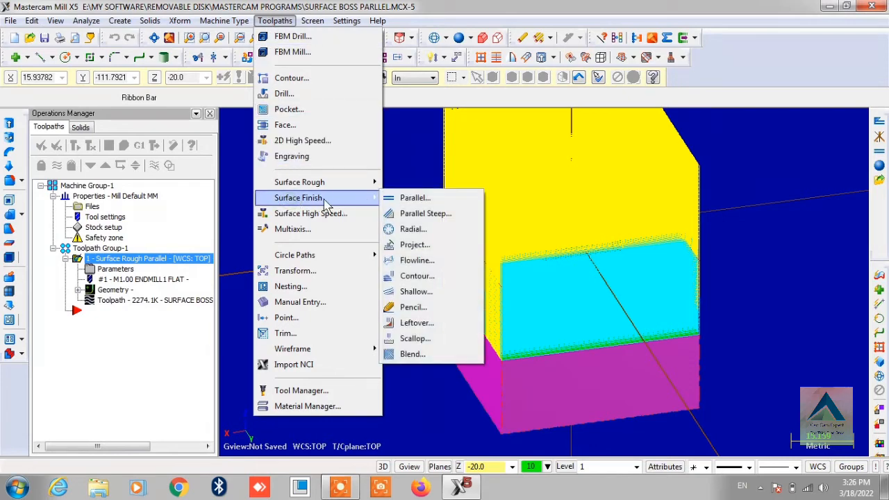
click(411, 200)
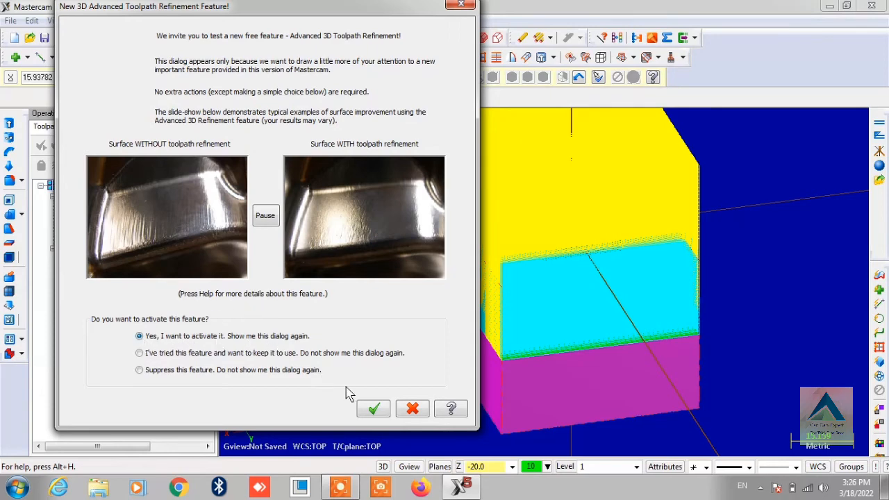
click(373, 410)
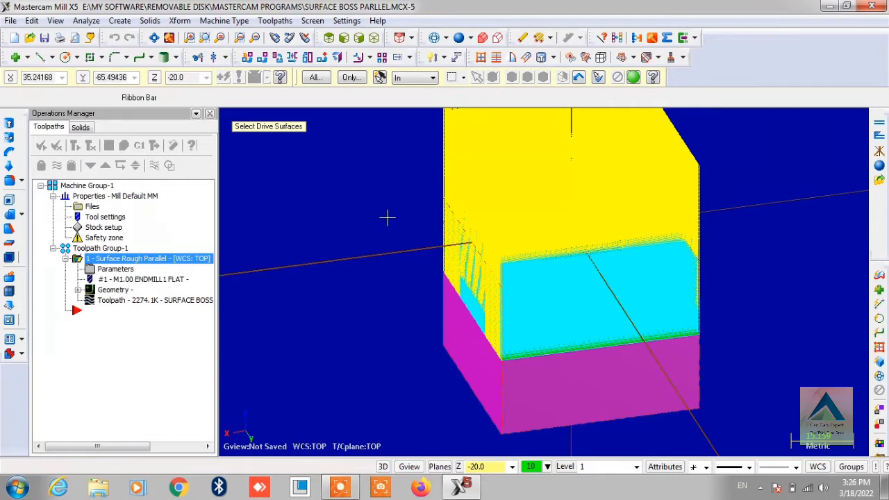
Step: Hide the toolpath display of the Surface Rough Parallel operation so the part's surfaces can be selected
key(alt+t)
mouse_move(575, 276)
middle_down()
mouse_move(566, 255)
mouse_move(564, 273)
middle_up()
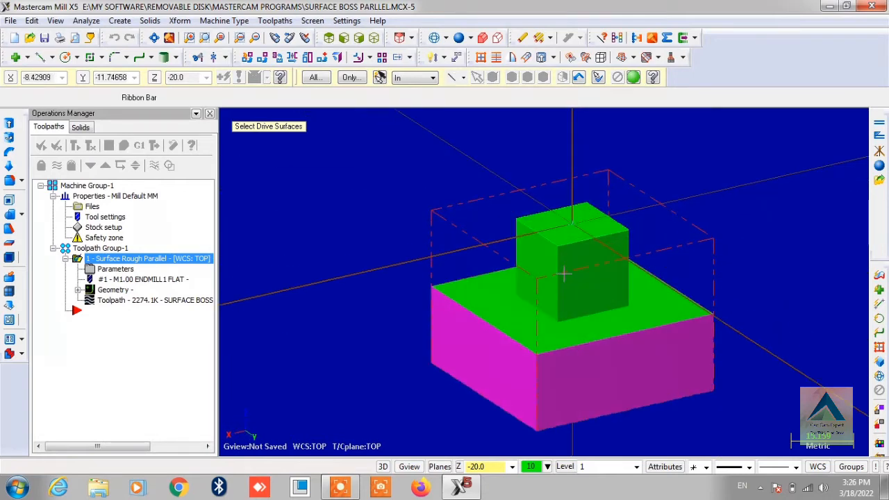
key(alt+t)
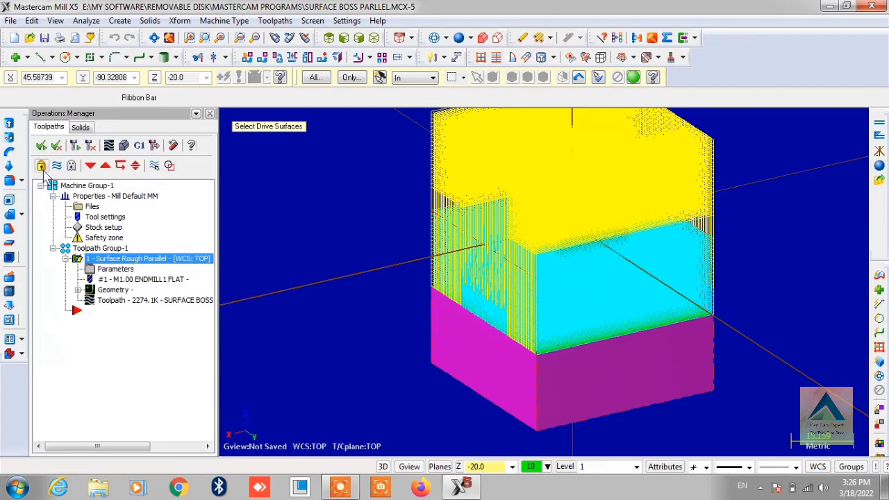
click(57, 166)
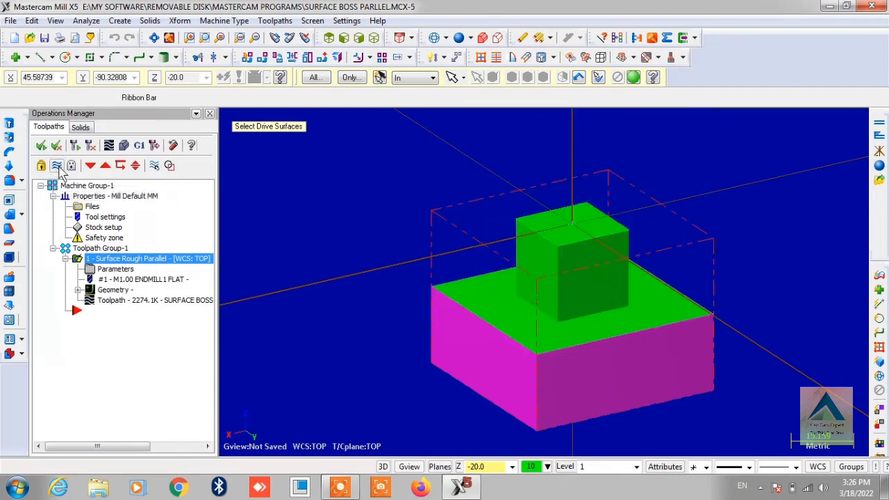
Step: Select the boss's top and side faces and the base's upper faces as the nine drive surfaces
click(579, 223)
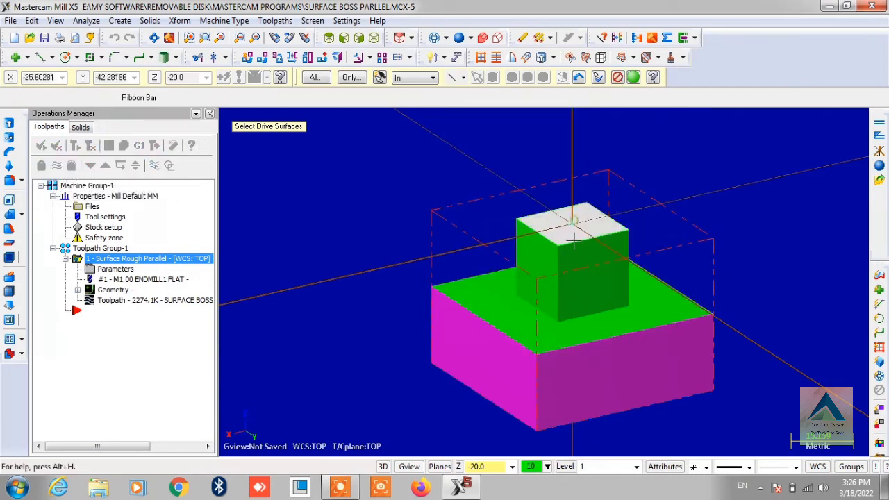
click(581, 263)
click(532, 257)
click(491, 288)
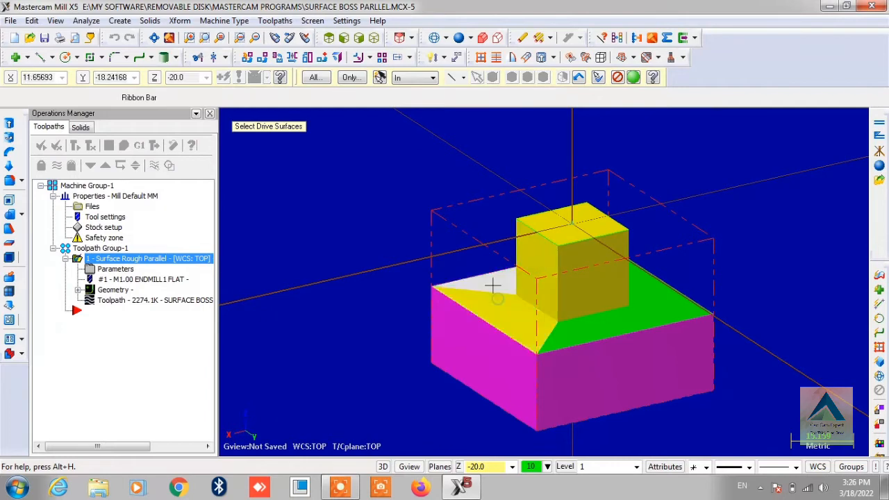
click(655, 303)
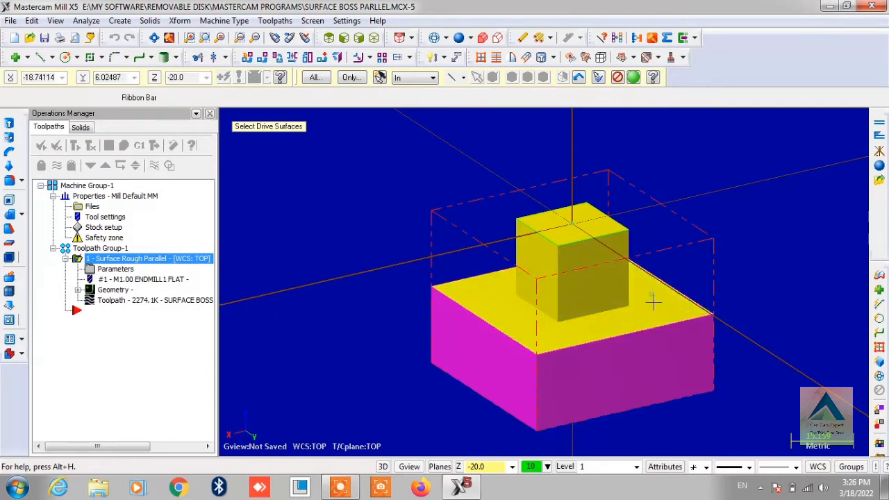
middle_drag(654, 303, 347, 298)
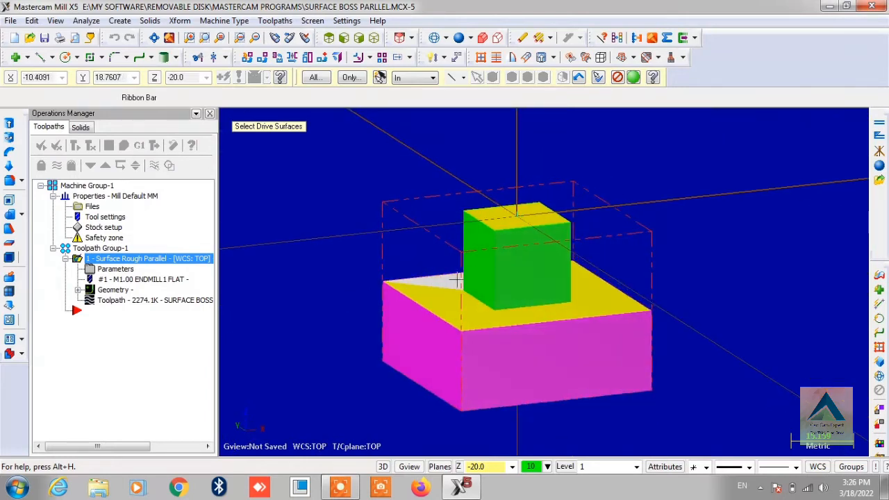
click(560, 261)
key(Return)
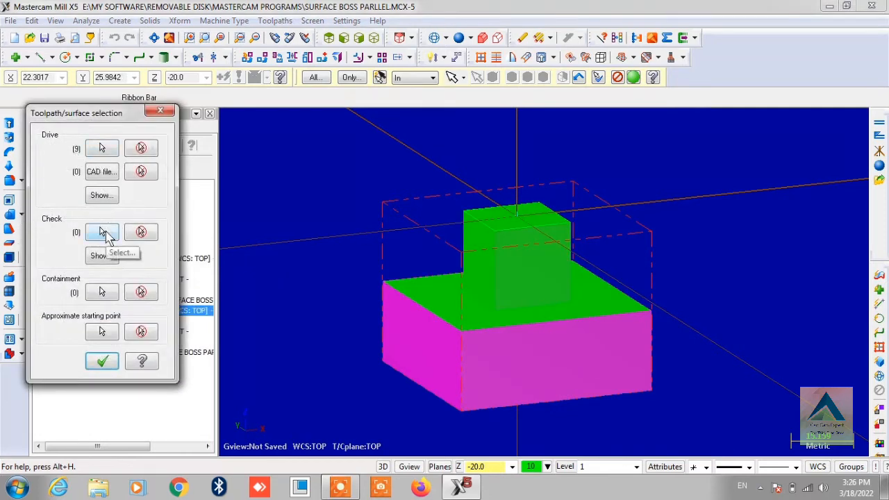
Step: Select the four outer side walls of the base as check surfaces
click(101, 232)
click(453, 347)
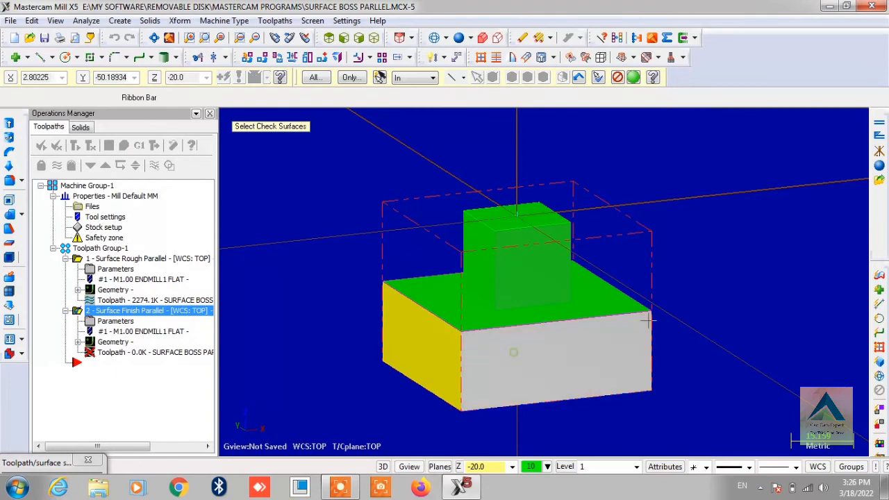
middle_drag(687, 308, 317, 314)
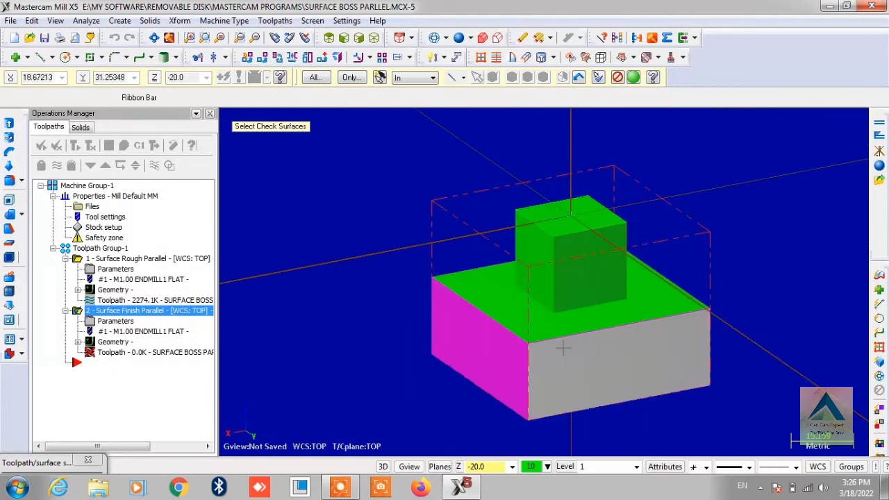
click(513, 354)
click(609, 359)
key(Return)
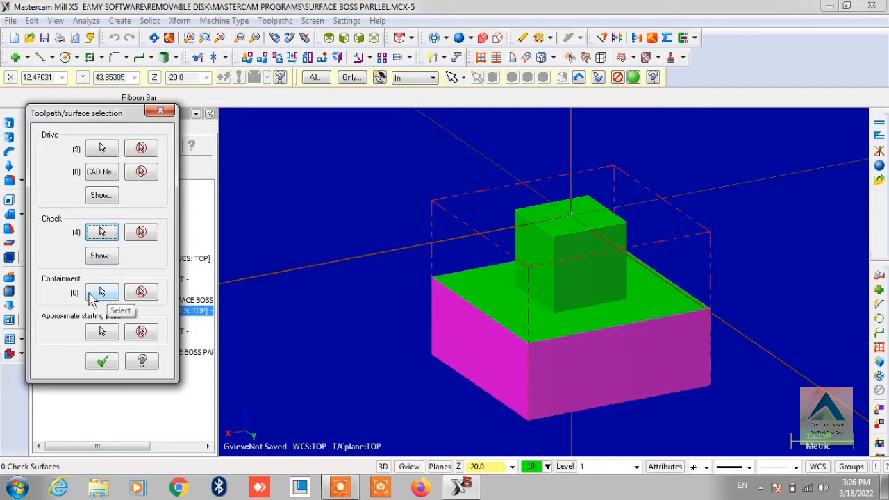
Step: Set the approximate starting point at the origin on the boss's top face and accept the surface selection
click(101, 332)
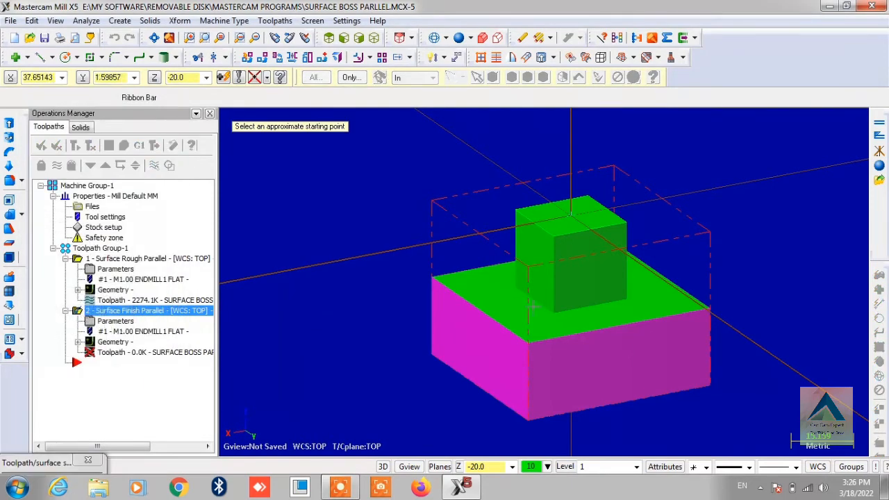
click(580, 220)
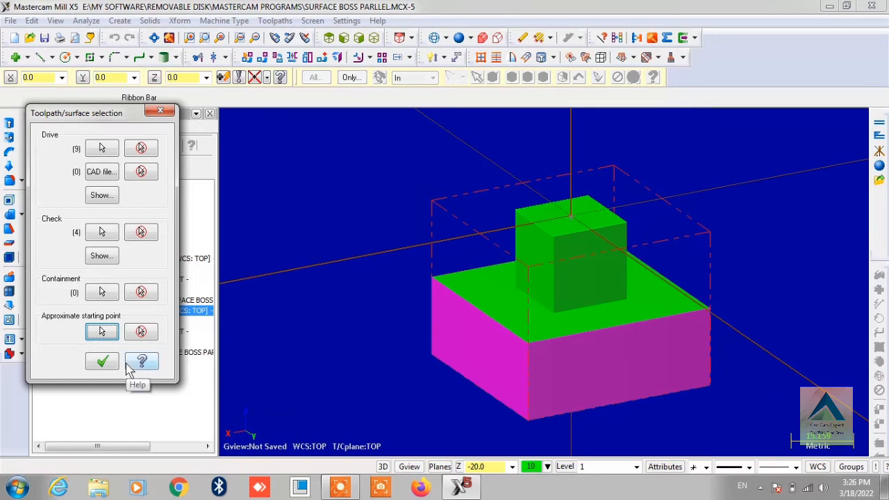
click(99, 360)
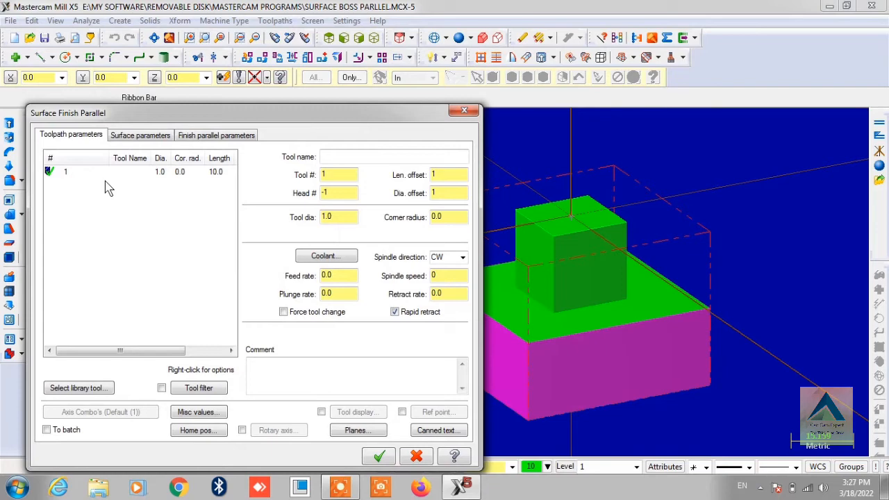
Step: Create a new flat end mill with a diameter of 0.5 and an overall length of 22 for the finish toolpath
right_click(89, 196)
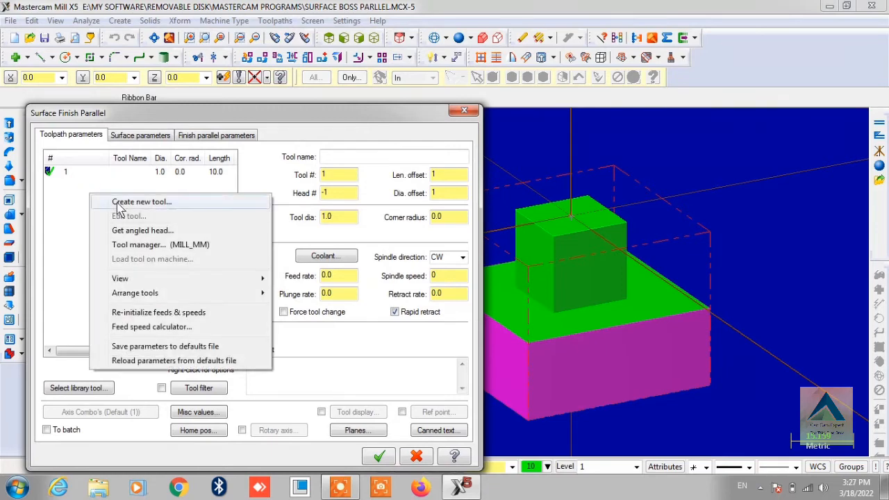
click(120, 202)
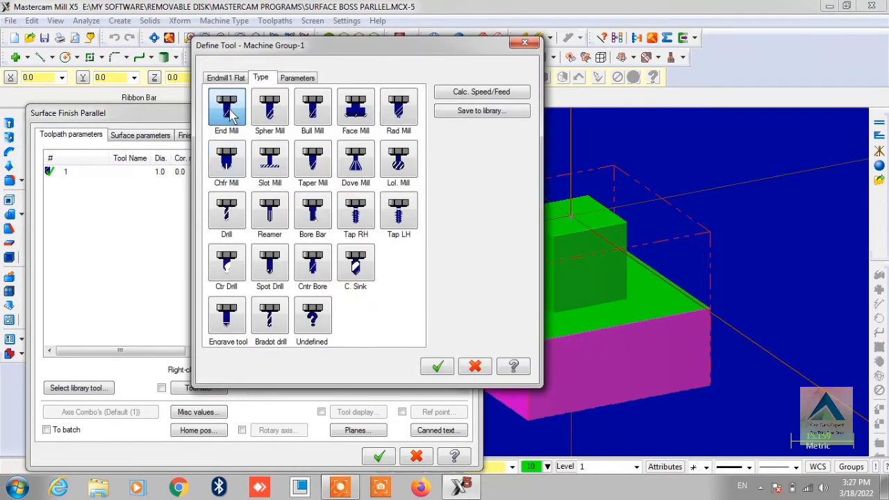
click(229, 115)
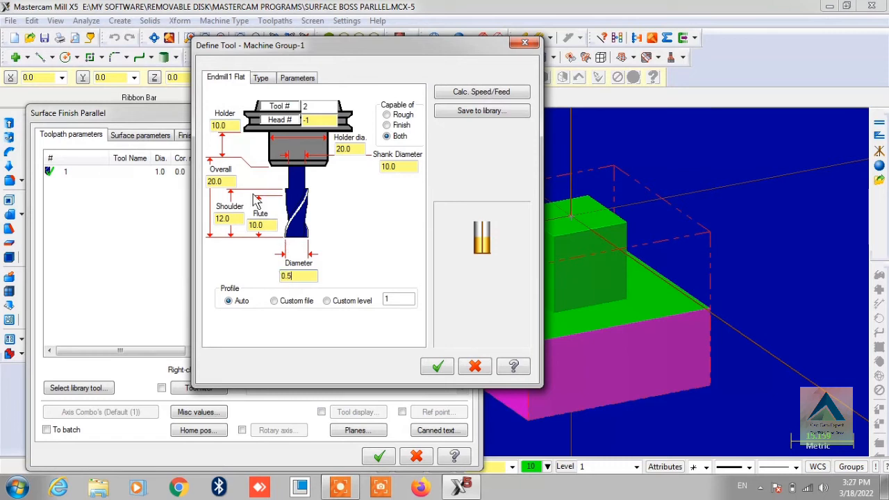
click(230, 179)
text(22)
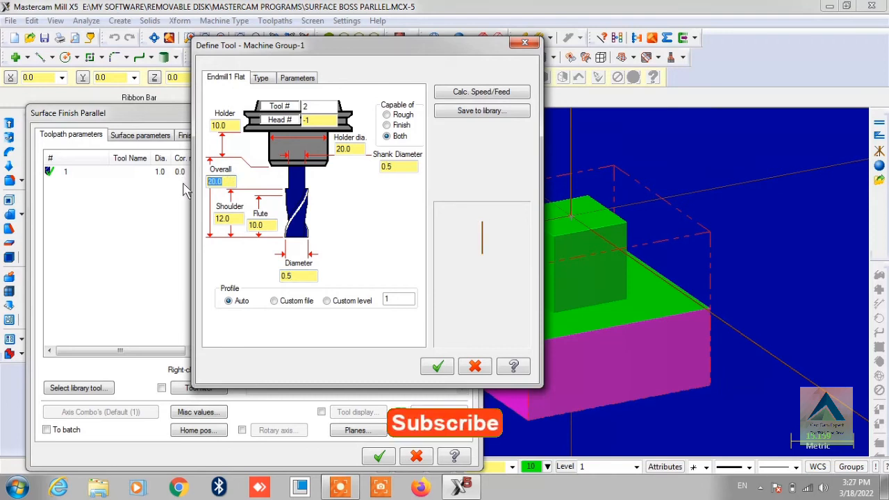
click(233, 219)
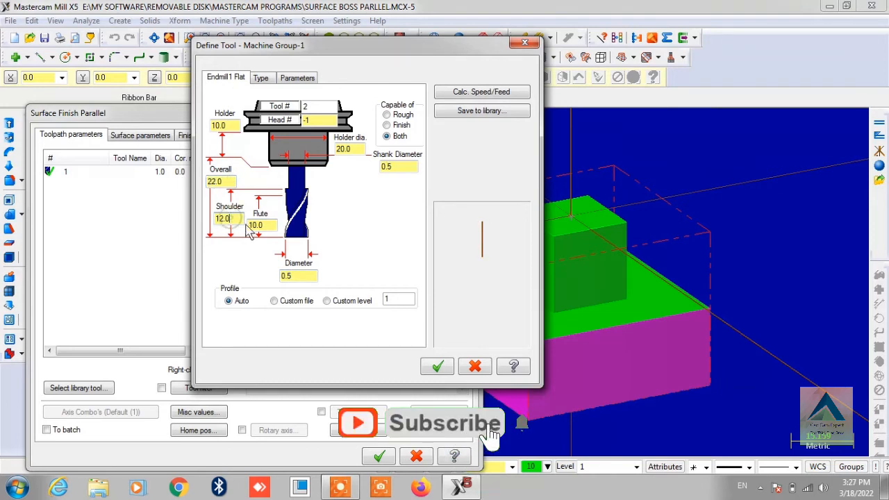
click(439, 366)
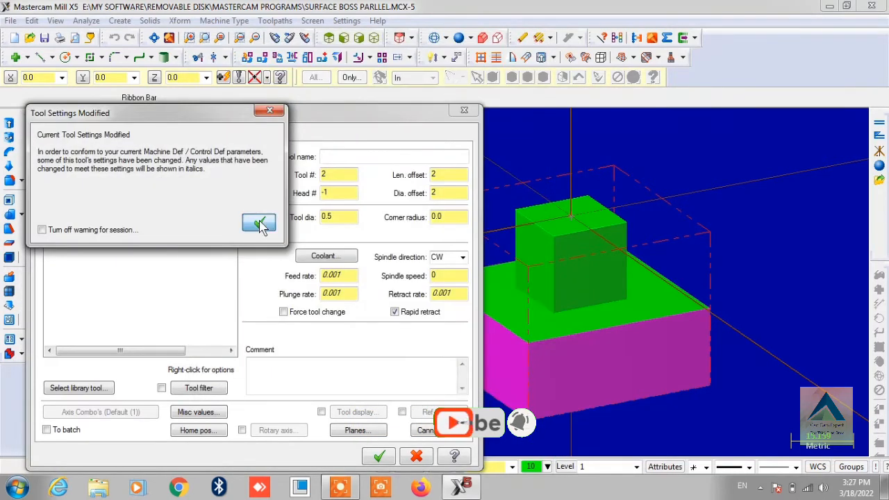
click(257, 221)
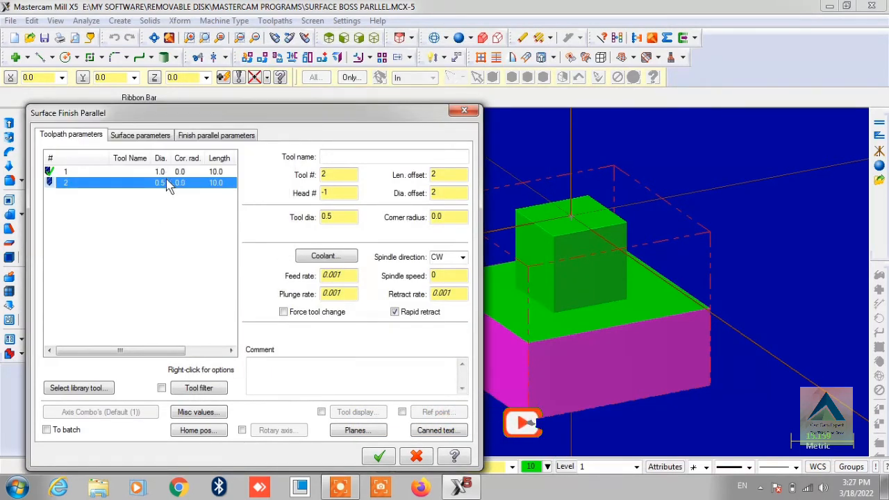
Step: Set the finish parallel maximum stepover and cutting method, and accept the parameters to generate the finish toolpath
click(132, 134)
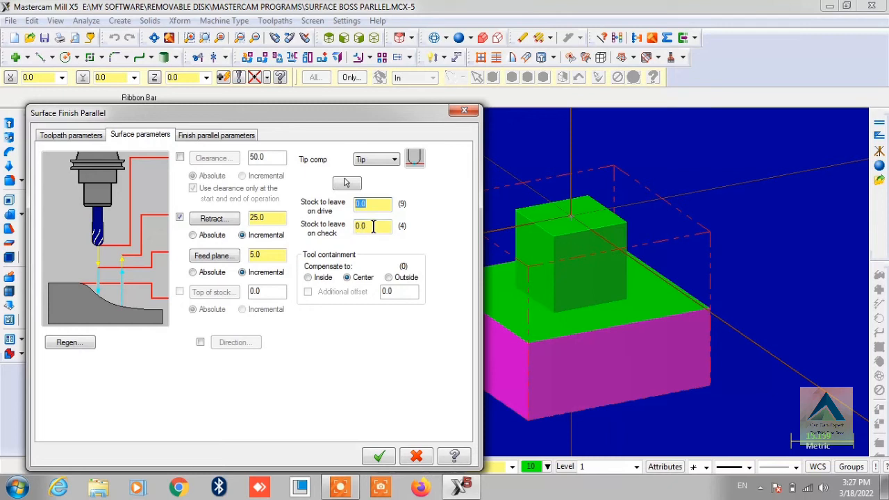
click(205, 136)
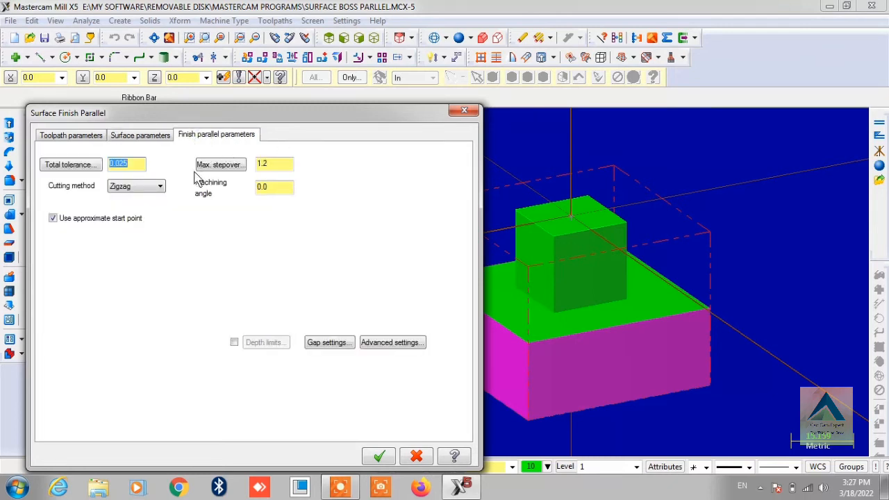
double_click(286, 167)
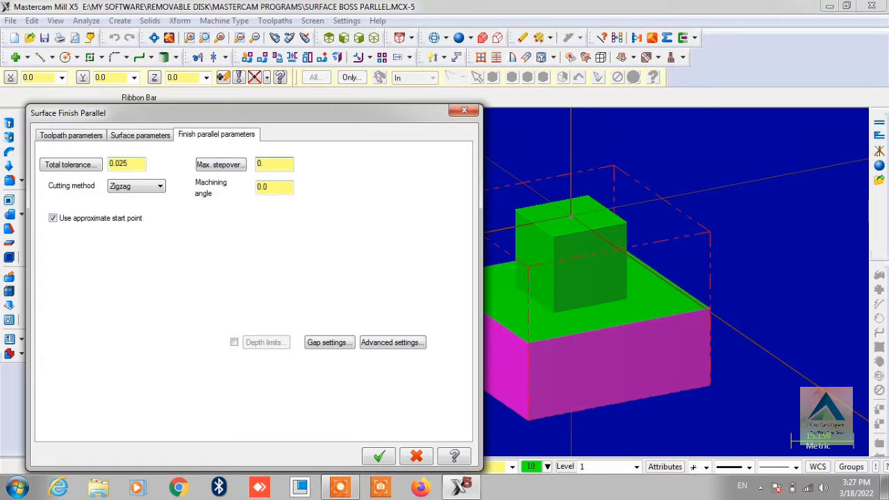
click(159, 188)
click(158, 198)
click(386, 458)
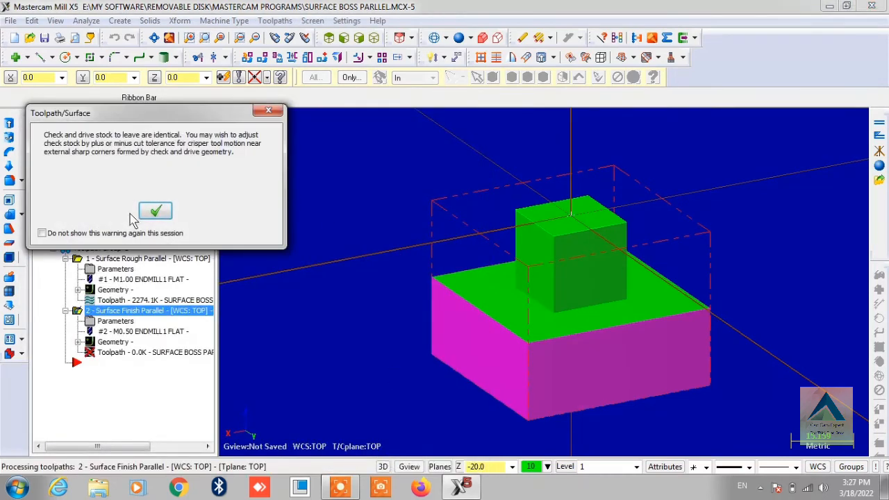
click(156, 210)
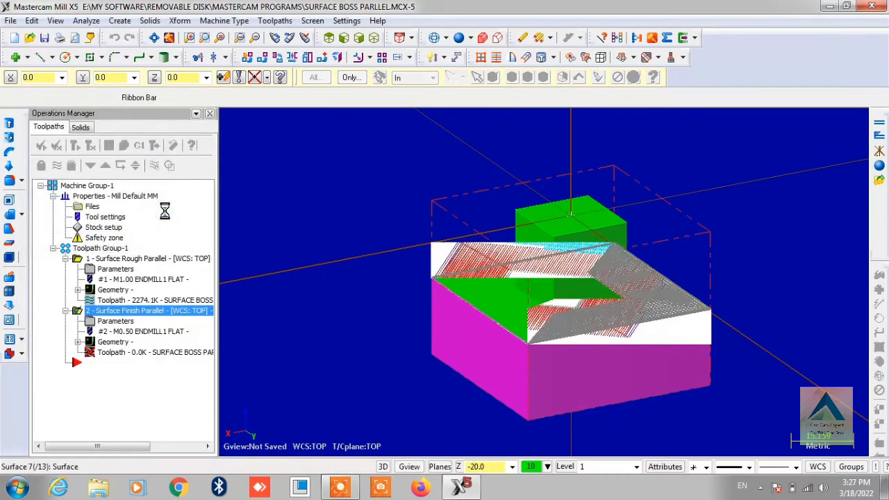
Step: Display the toolpaths of all operations in Toolpath Group-1 and run the Verify simulation on the rough and finish operations
click(97, 248)
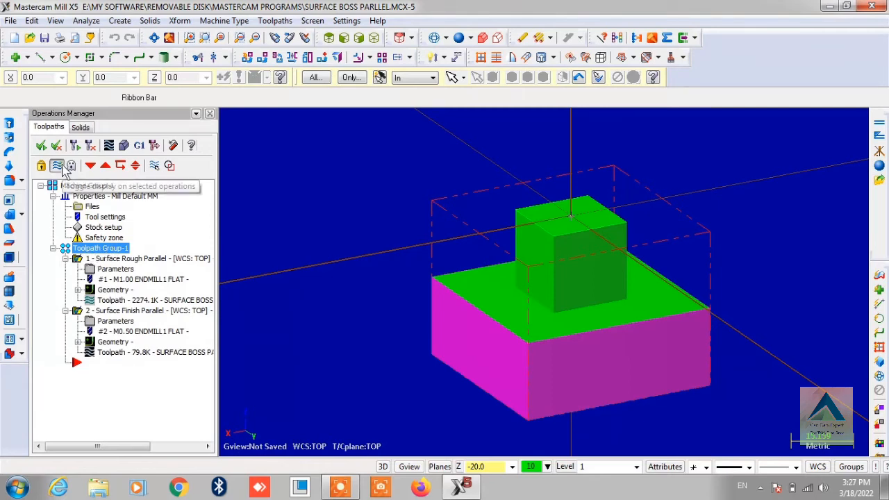
click(63, 167)
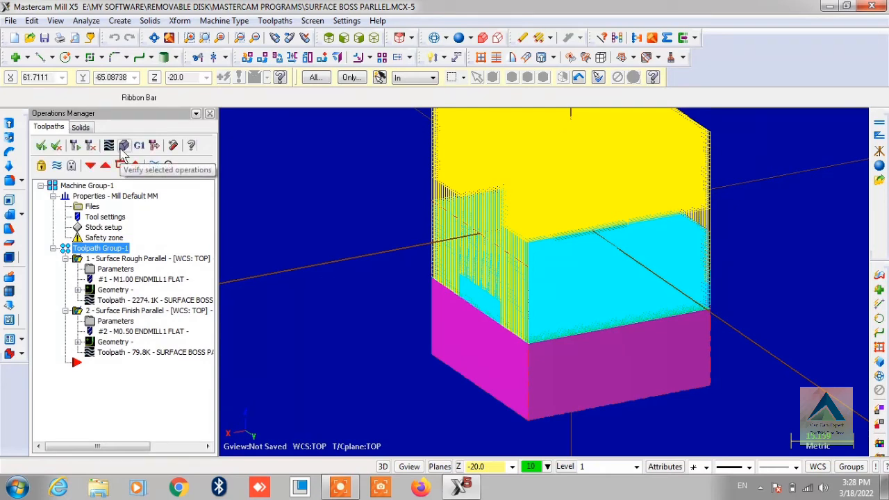
click(123, 145)
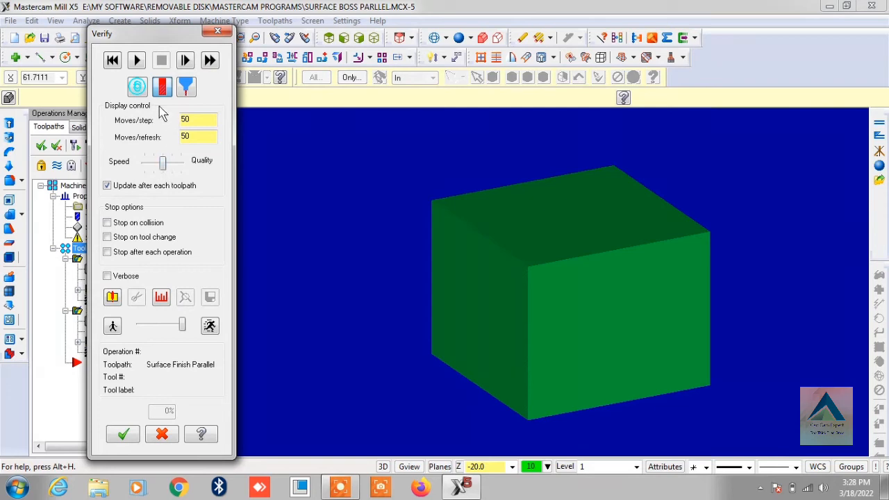
click(137, 59)
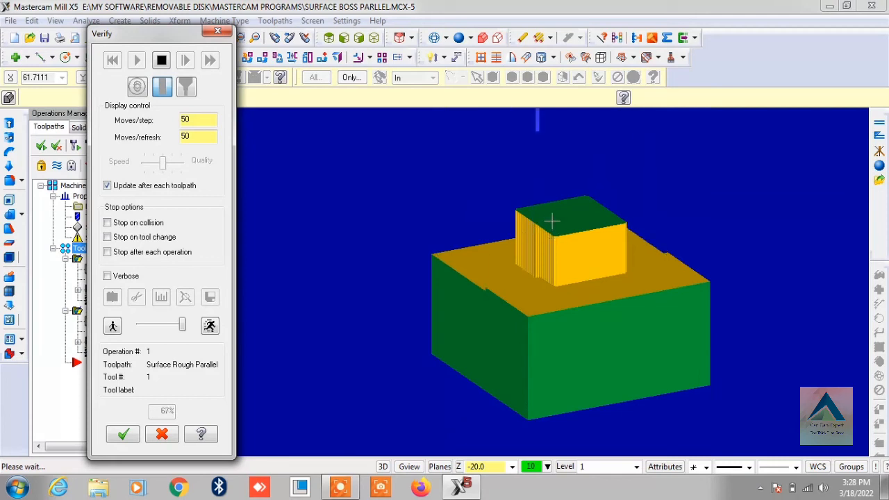
Step: Examine the simulated boss walls and base from several sides as the roughing and finishing run, and close the verification
scroll(552, 220, up, 4)
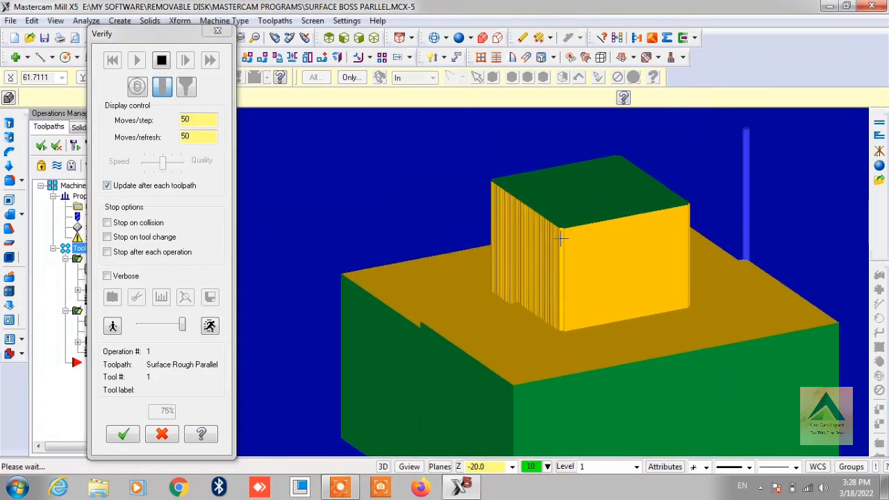
middle_drag(560, 238, 560, 250)
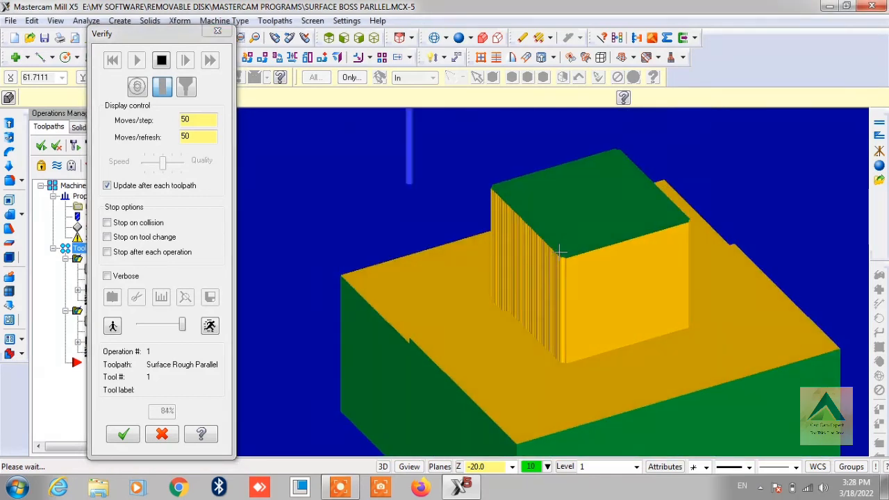
middle_drag(605, 232, 575, 277)
scroll(536, 259, up, 5)
middle_drag(410, 213, 667, 234)
scroll(628, 244, down, 3)
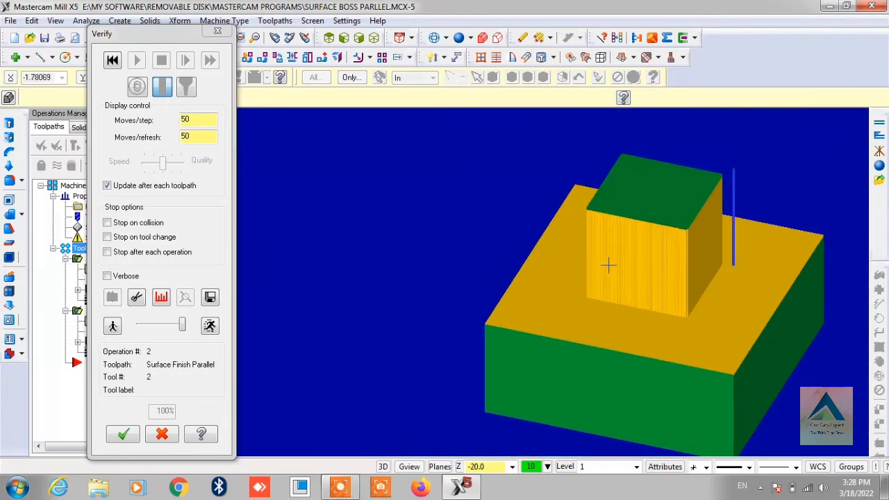
middle_drag(608, 264, 580, 292)
scroll(579, 292, down, 5)
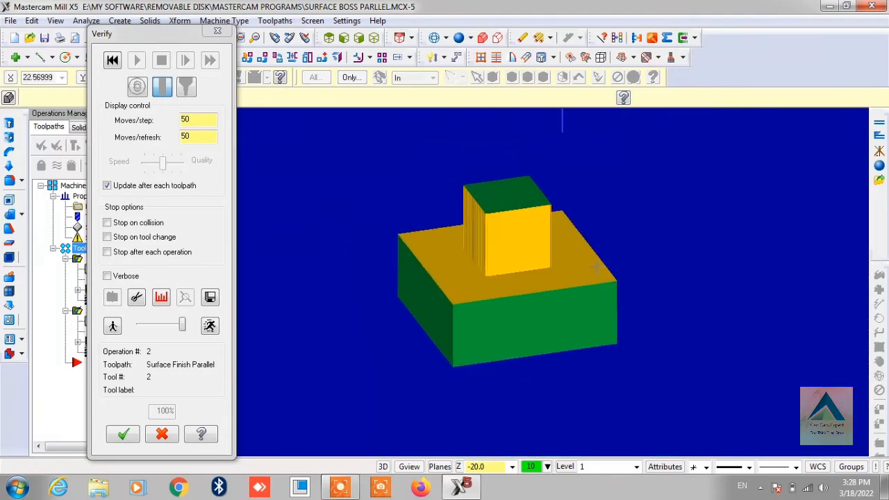
click(123, 436)
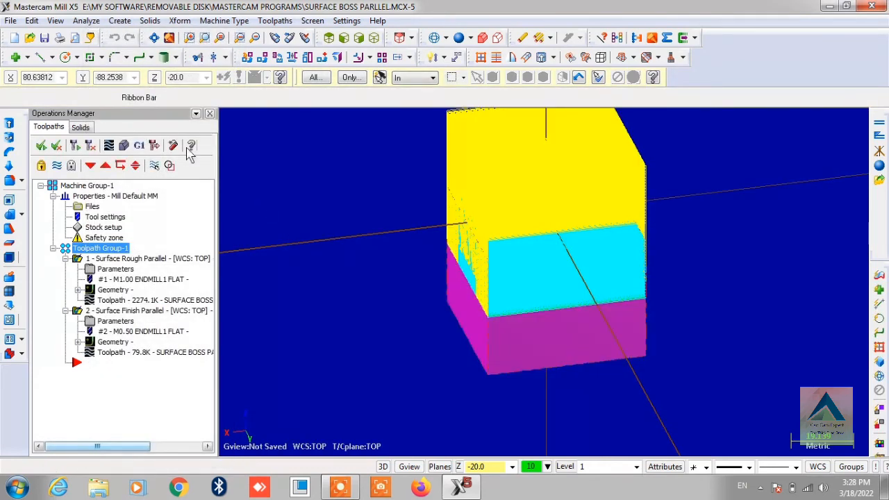
Step: Post-process both operations and save the NC file as SURFACE BOSS PARLLEL on the Desktop
click(138, 146)
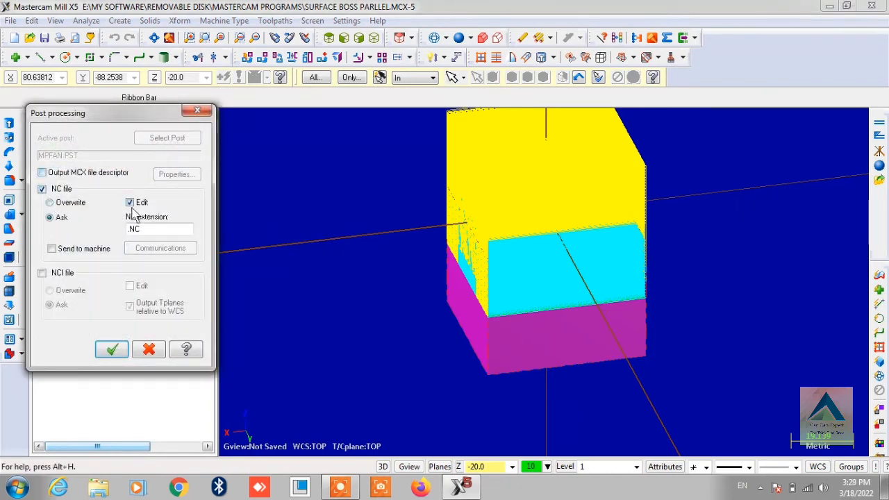
click(113, 350)
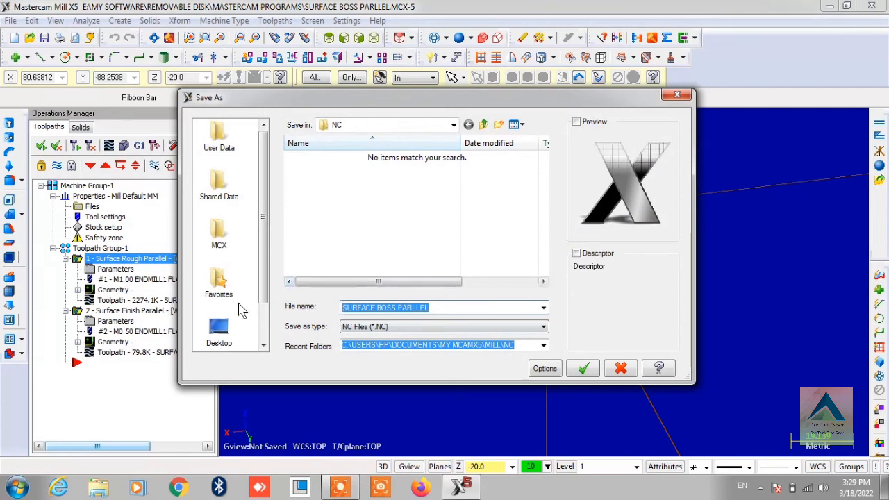
click(219, 334)
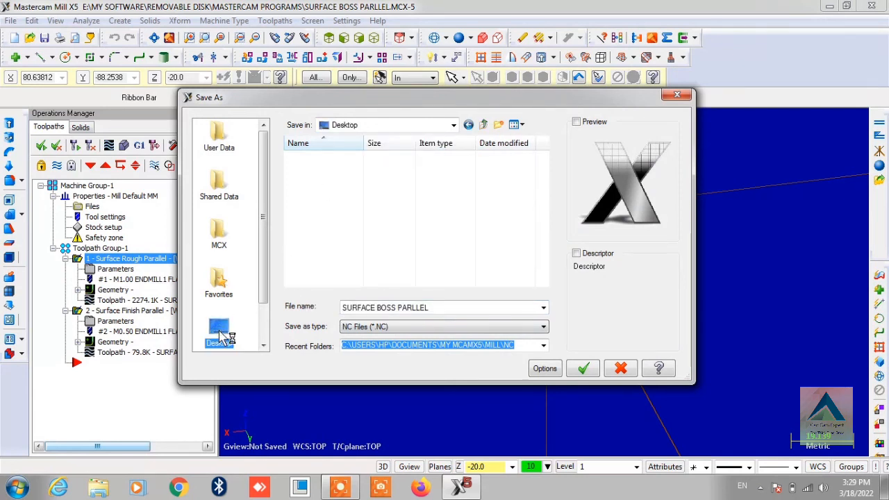
click(460, 308)
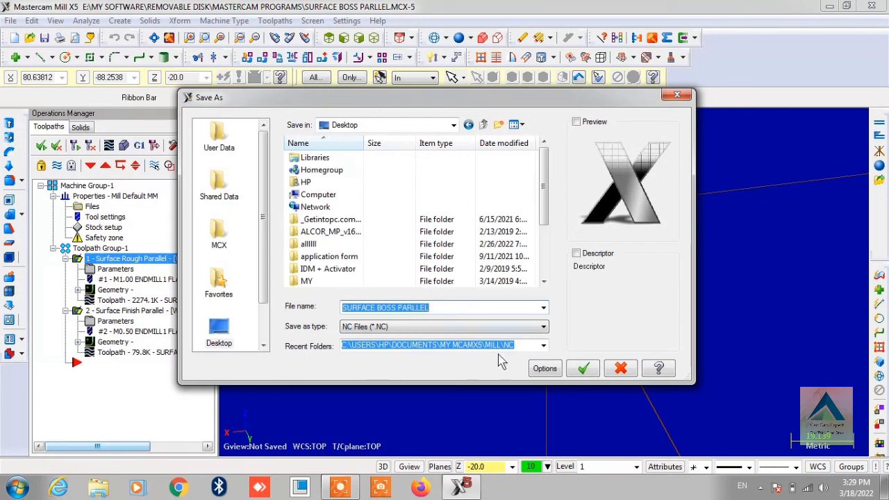
click(583, 369)
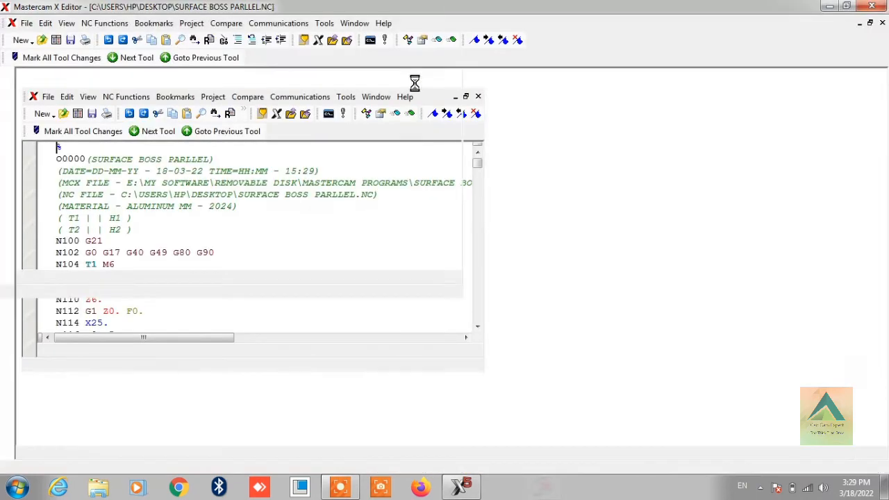
Step: Review the generated G-code in the Mastercam X Editor from its start through to the M30 program end
scroll(99, 228, down, 14)
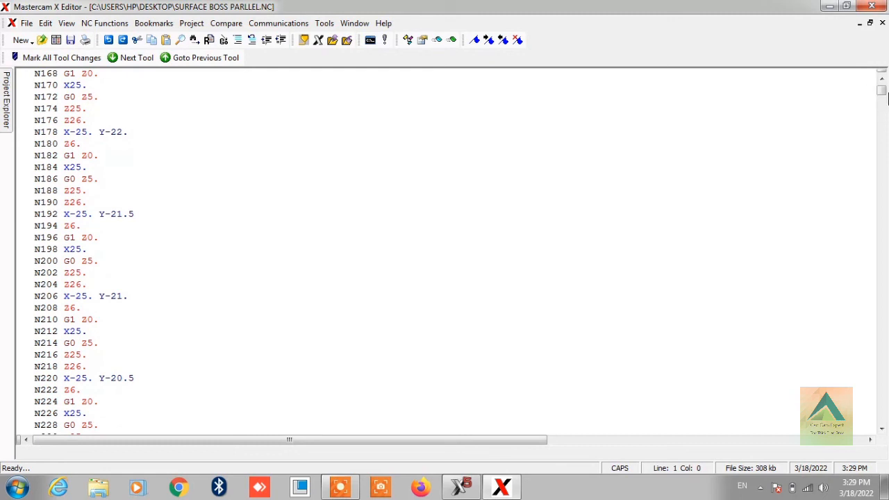
drag(883, 92, 882, 418)
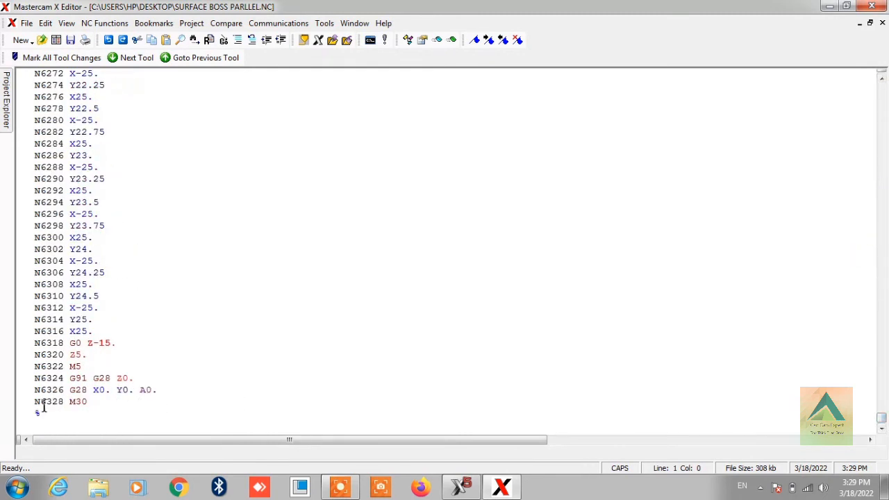
double_click(77, 402)
click(108, 413)
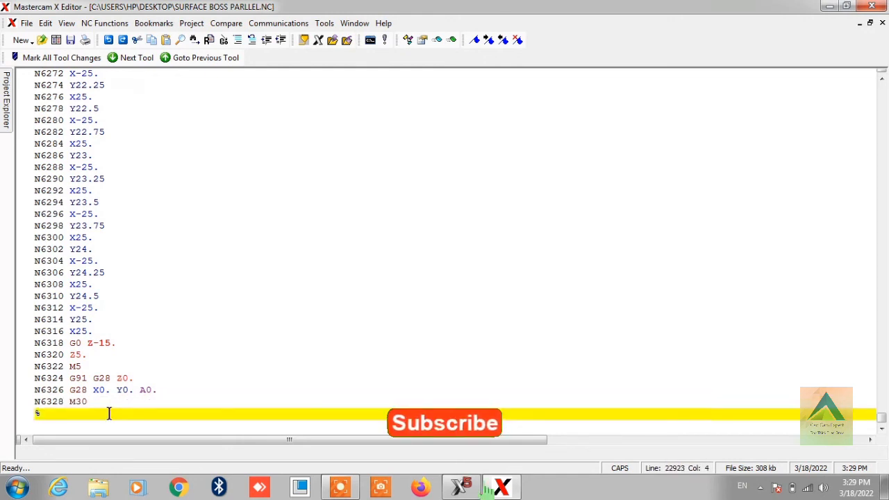